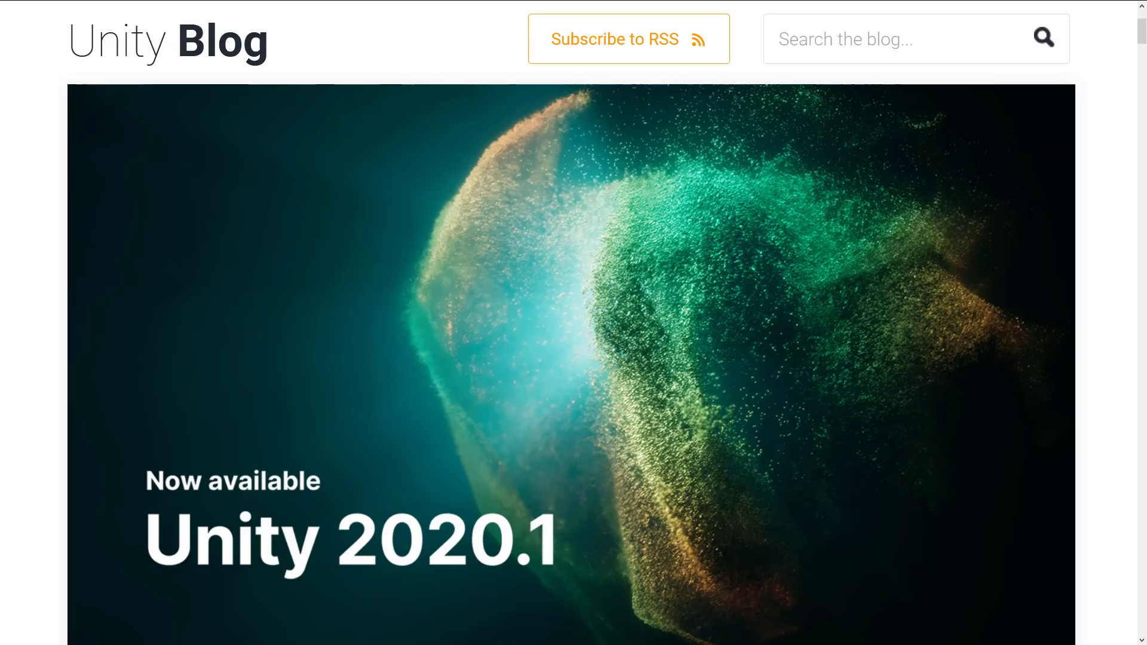
# Switch from the Firefox blog post to the PhysicsExamples2D Unity Editor window
pyautogui.hotkey('alt', 'Tab')
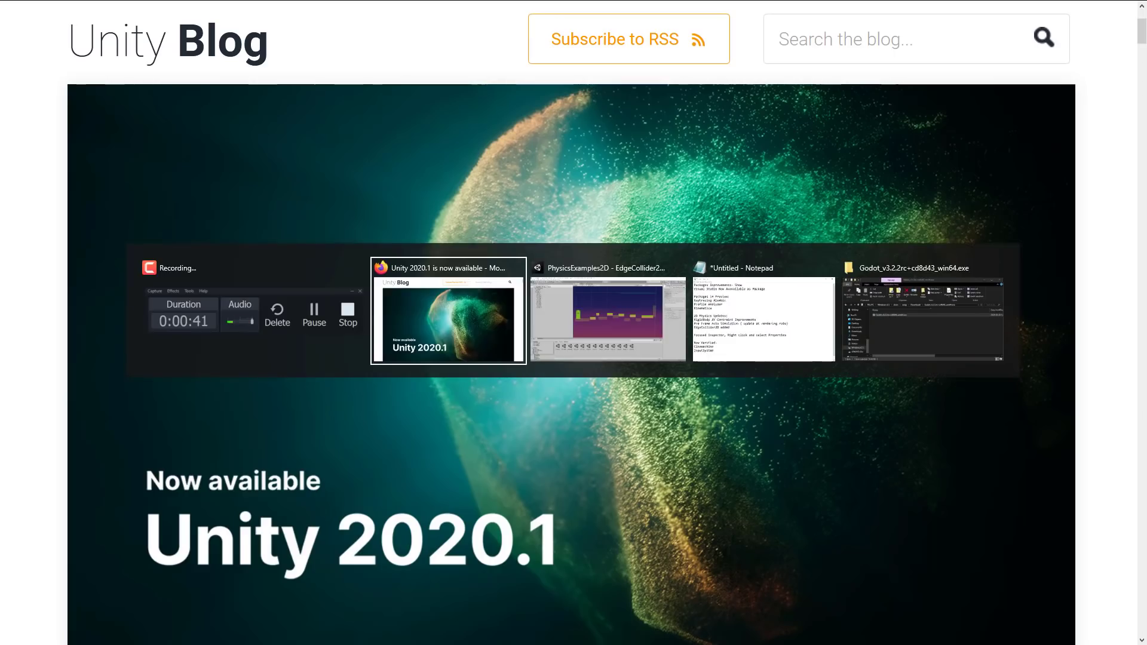
pyautogui.hotkey('alt', 'Tab')
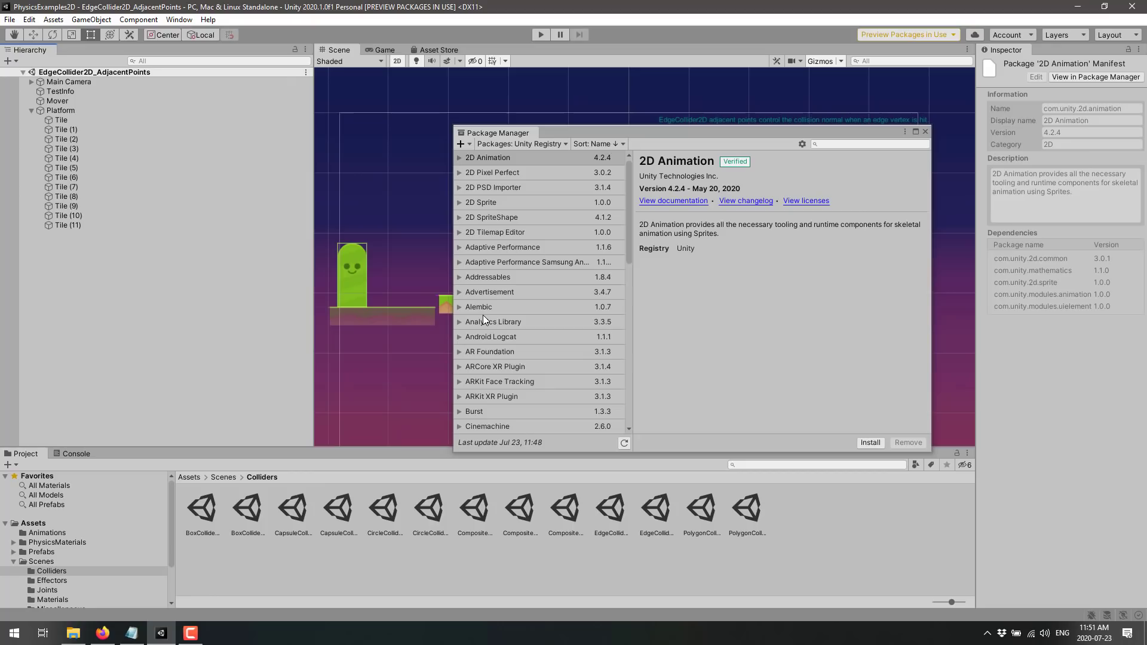
pyautogui.click(470, 144)
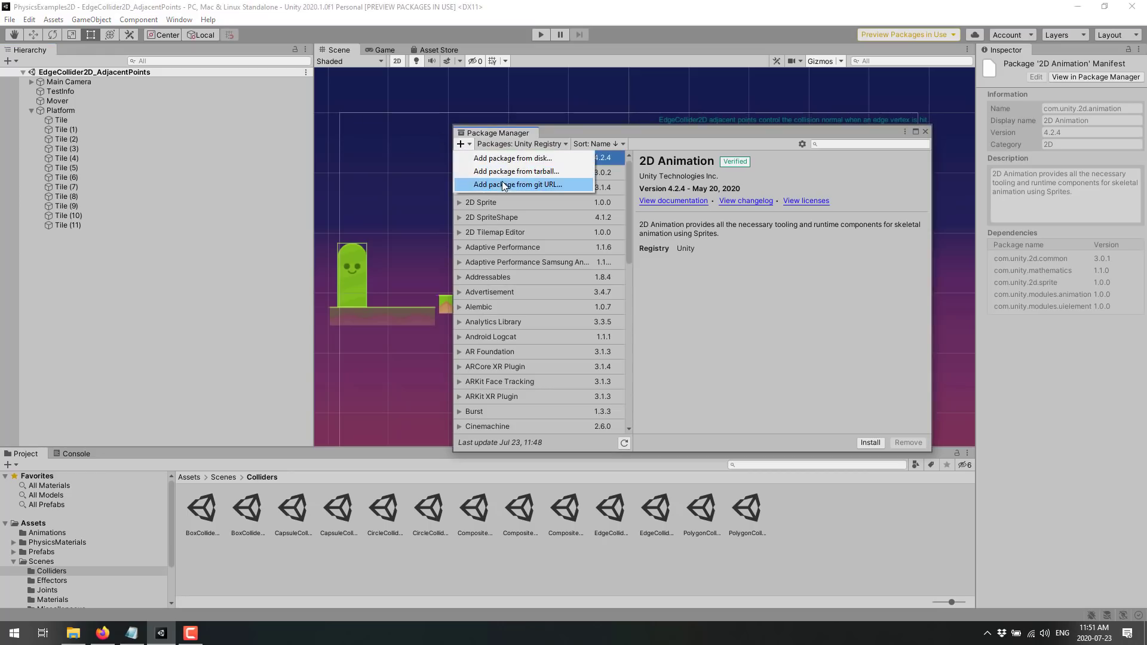
pyautogui.click(684, 135)
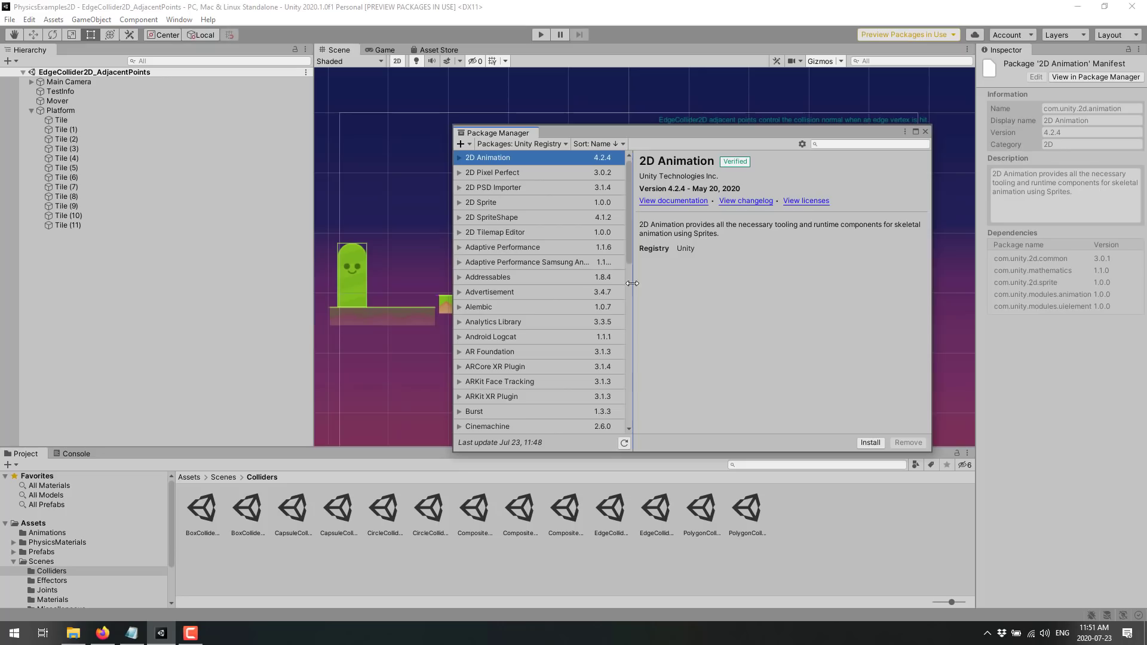
pyautogui.moveTo(629, 259); pyautogui.dragTo(646, 388)
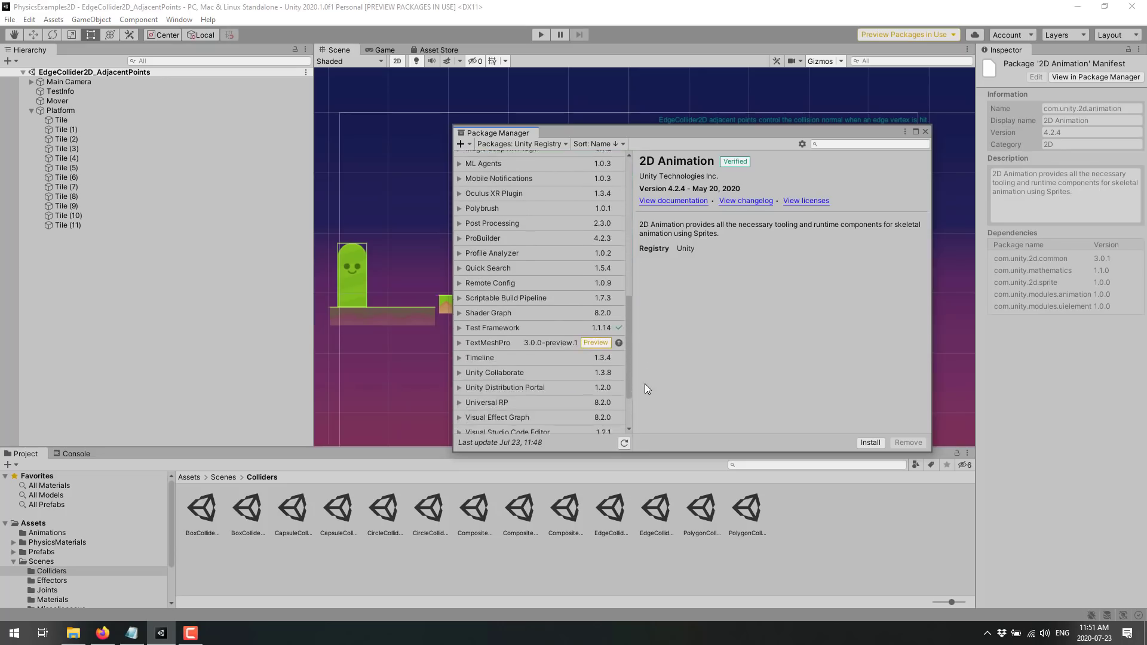
pyautogui.scroll(-2, 603, 373)
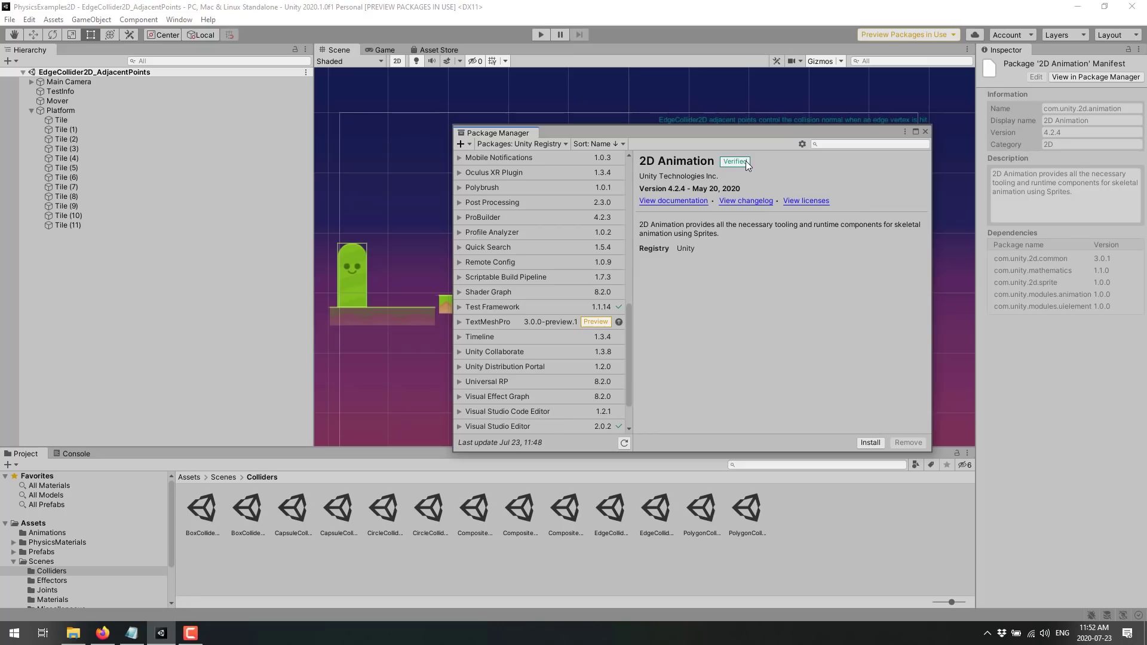
# View the verified Cinemachine 2.6.0 details, then the Input System 1.0.0 details
pyautogui.scroll(7, 526, 282)
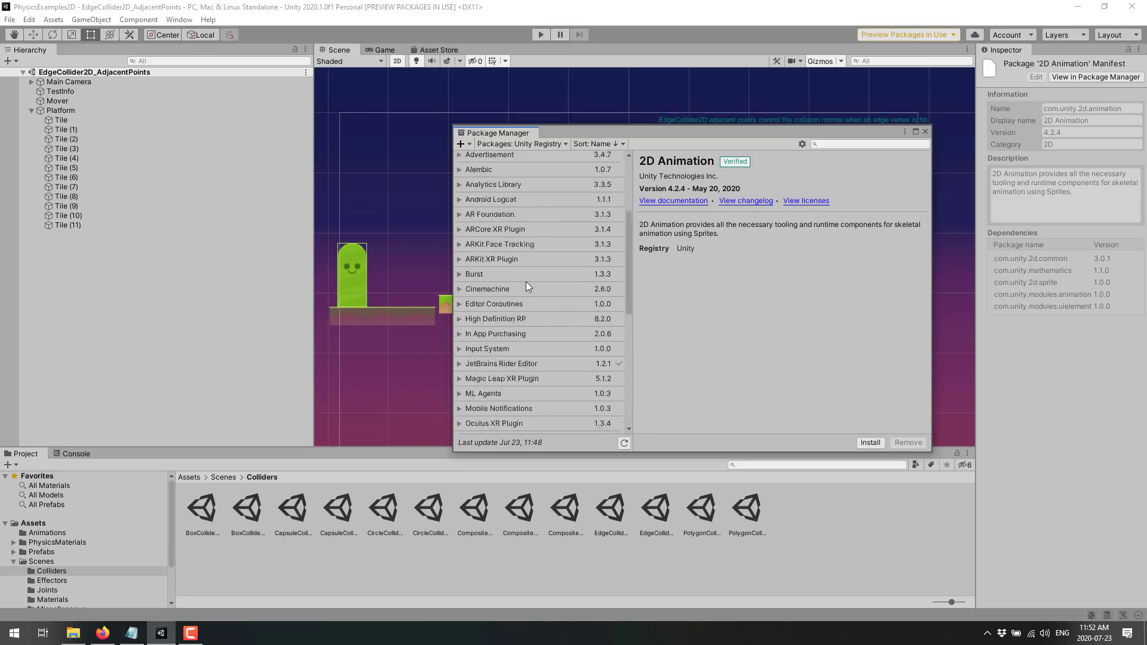
pyautogui.click(488, 290)
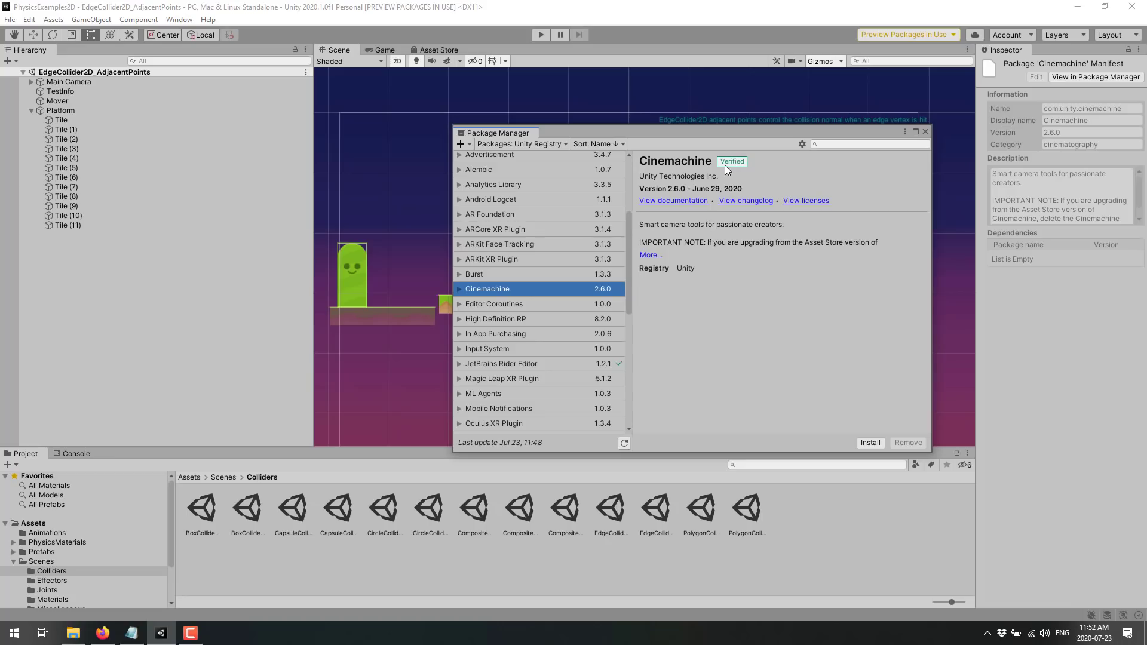
pyautogui.click(502, 345)
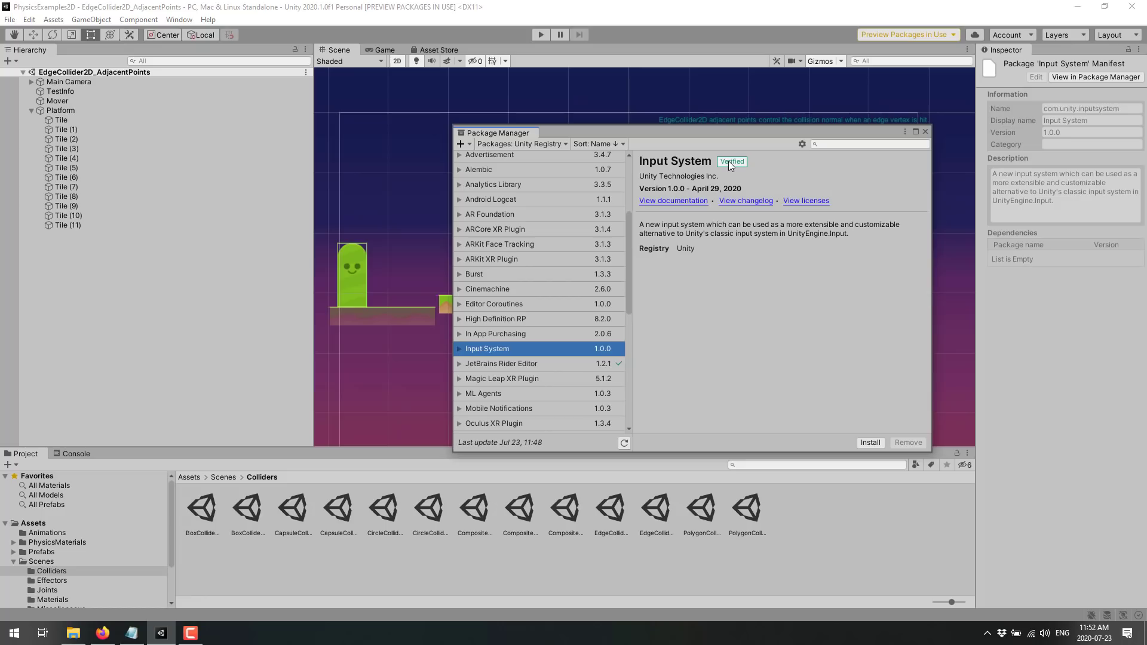
# Keep Unity Registry as the package source and open the Package Manager's Advanced Project Settings
pyautogui.click(564, 144)
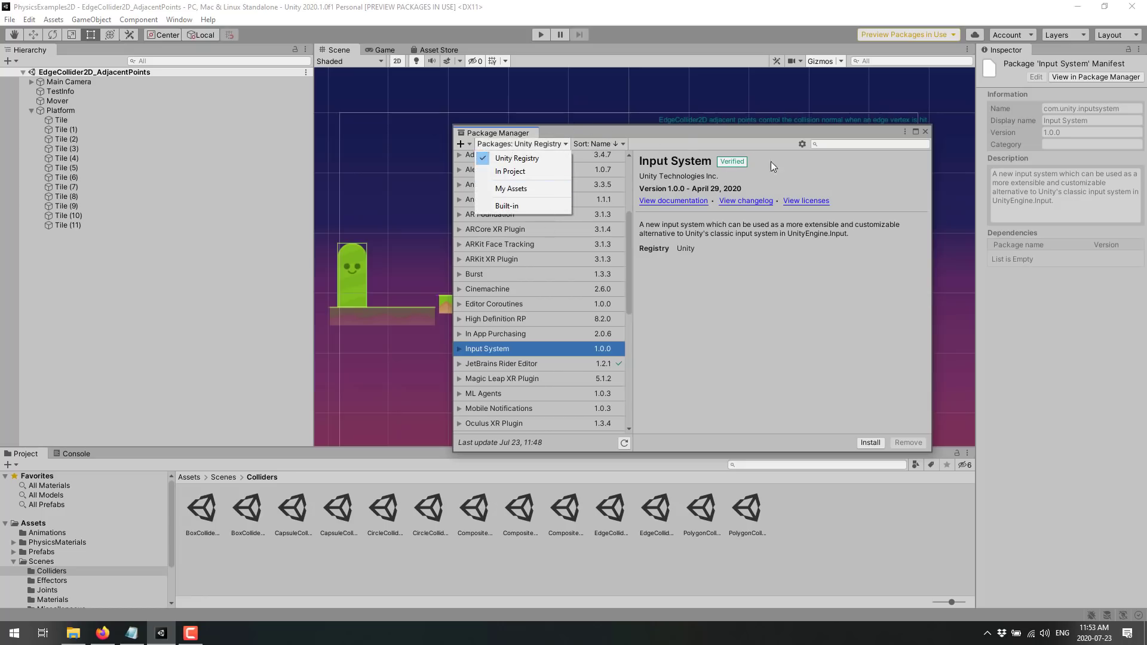
pyautogui.click(564, 154)
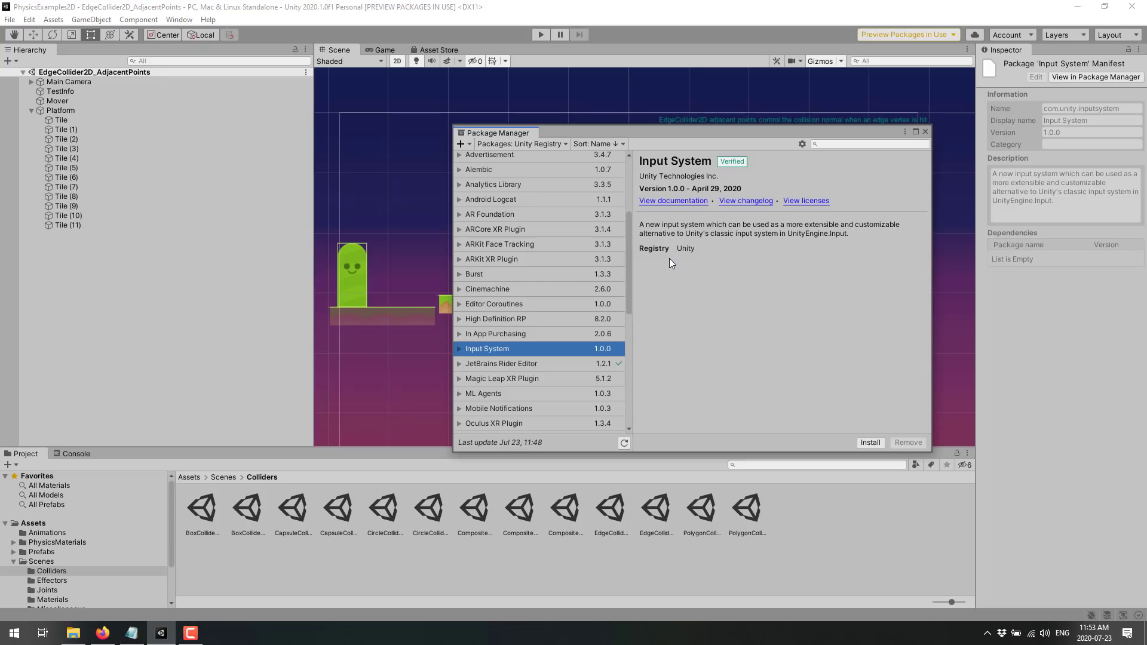
pyautogui.click(800, 144)
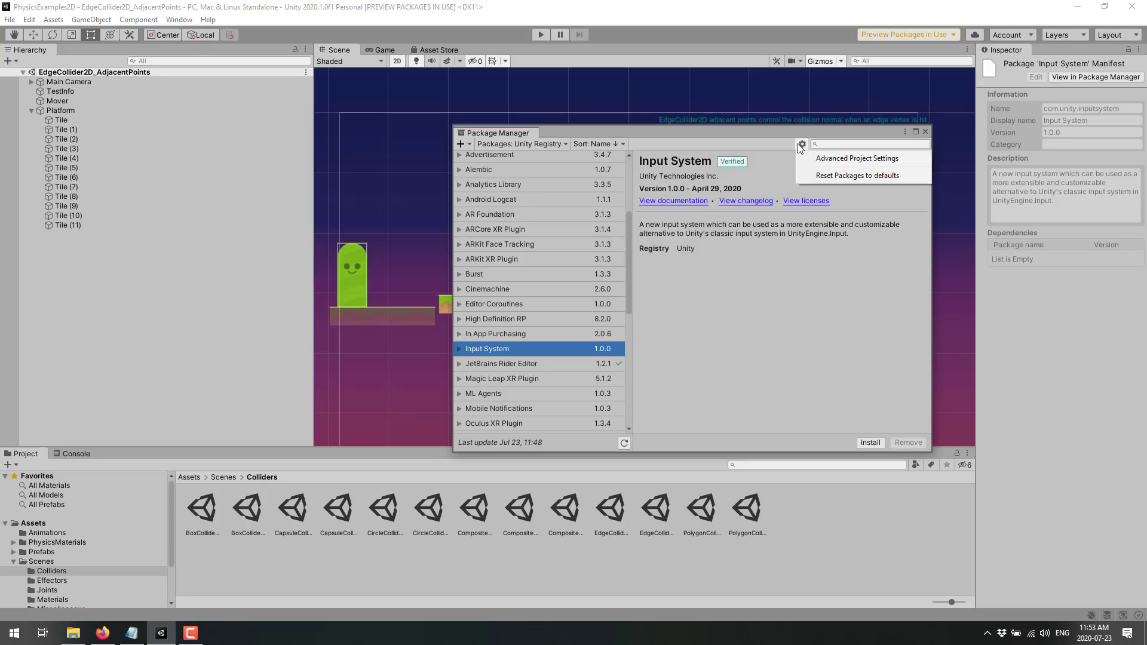
pyautogui.click(835, 160)
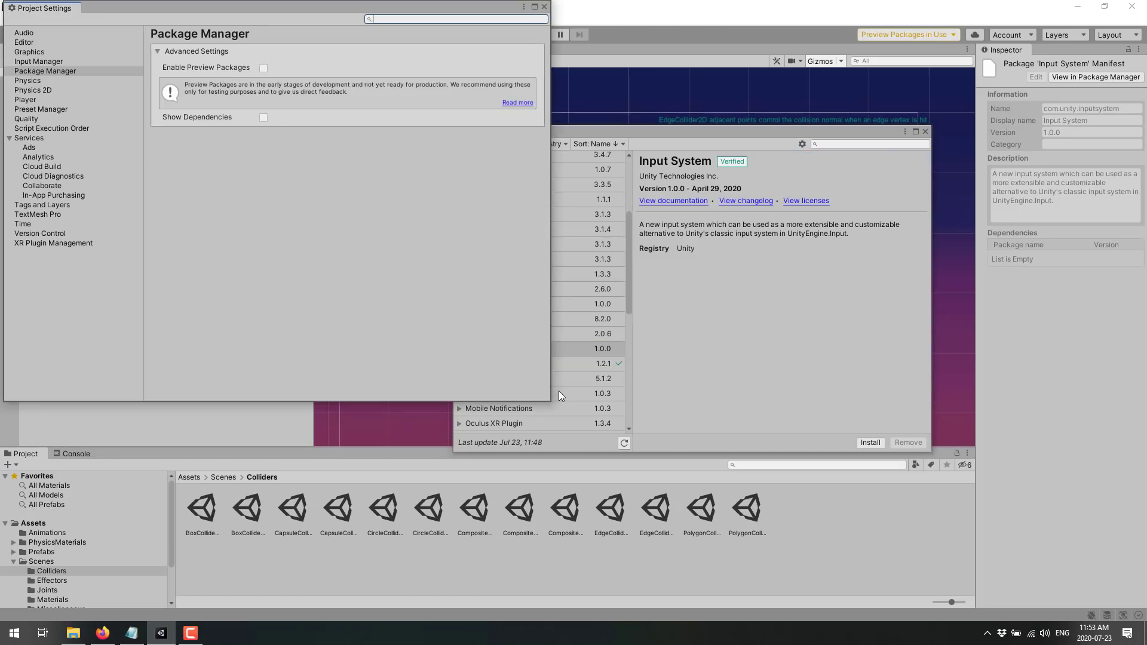
pyautogui.moveTo(265, 9); pyautogui.dragTo(267, 85)
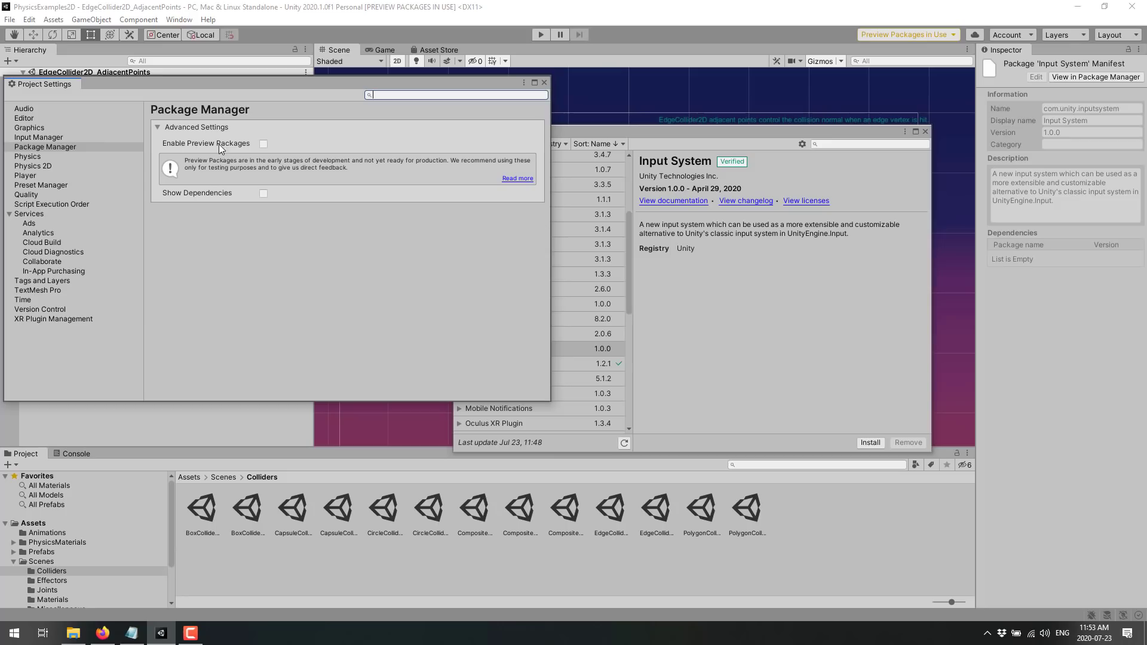
# Enable Preview Packages, accept the warning, turn on Show Dependencies, and close Project Settings
pyautogui.click(263, 144)
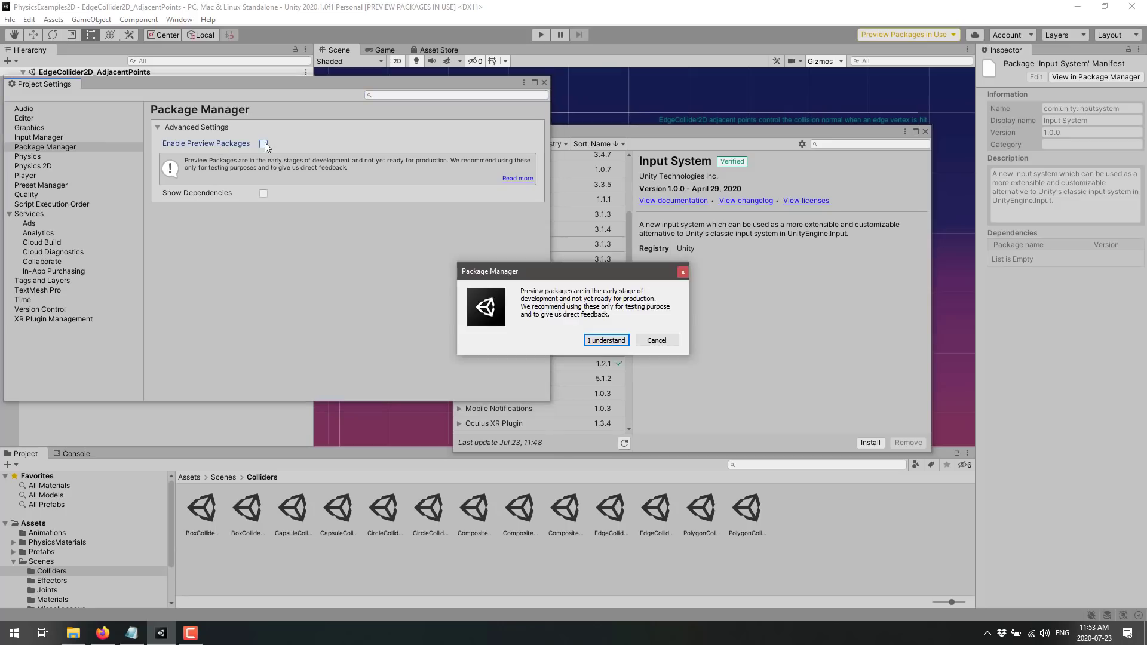
pyautogui.click(618, 339)
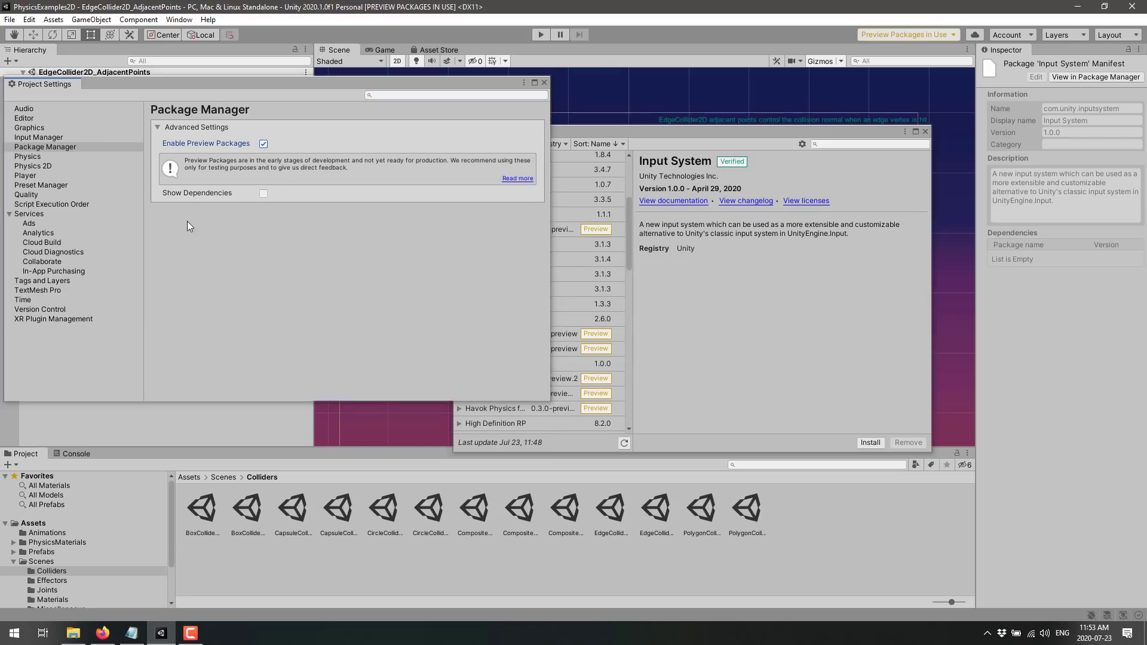
pyautogui.click(262, 194)
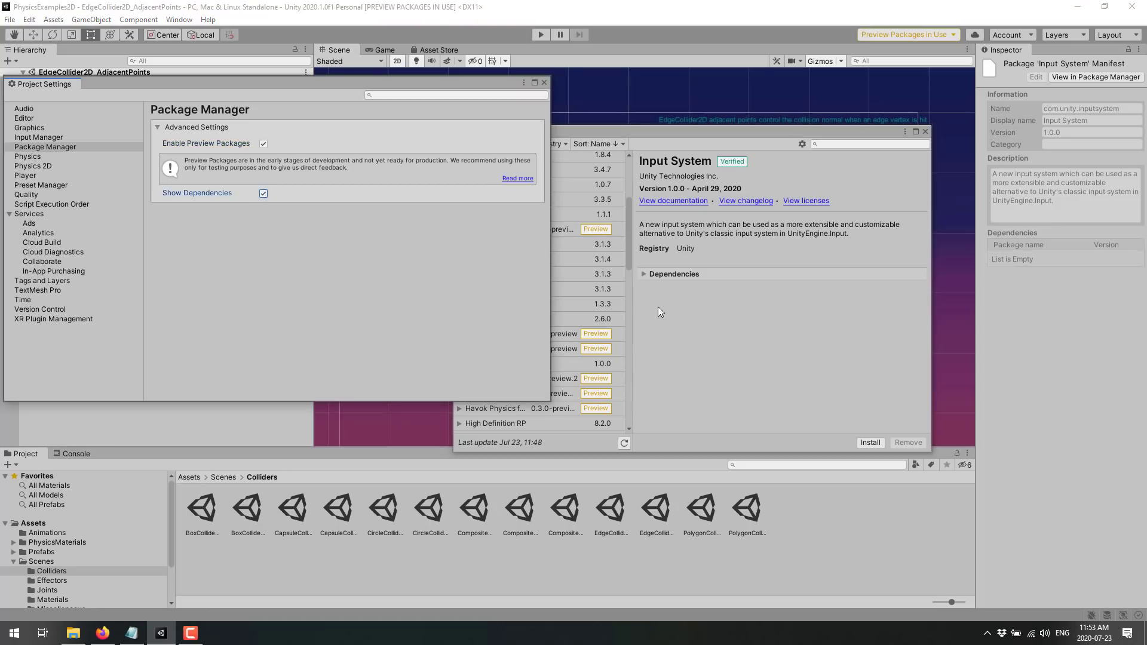
pyautogui.click(543, 83)
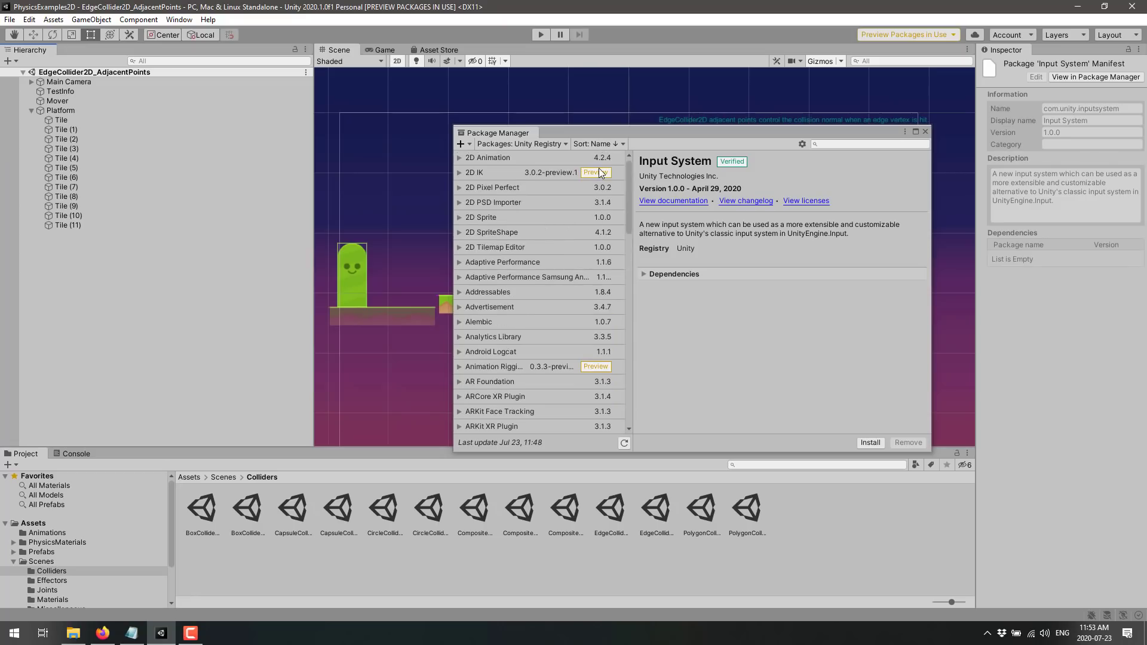
# Scroll down the package list and compare the Visual Studio Code Editor and Visual Studio Editor packages
pyautogui.scroll(-2, 594, 241)
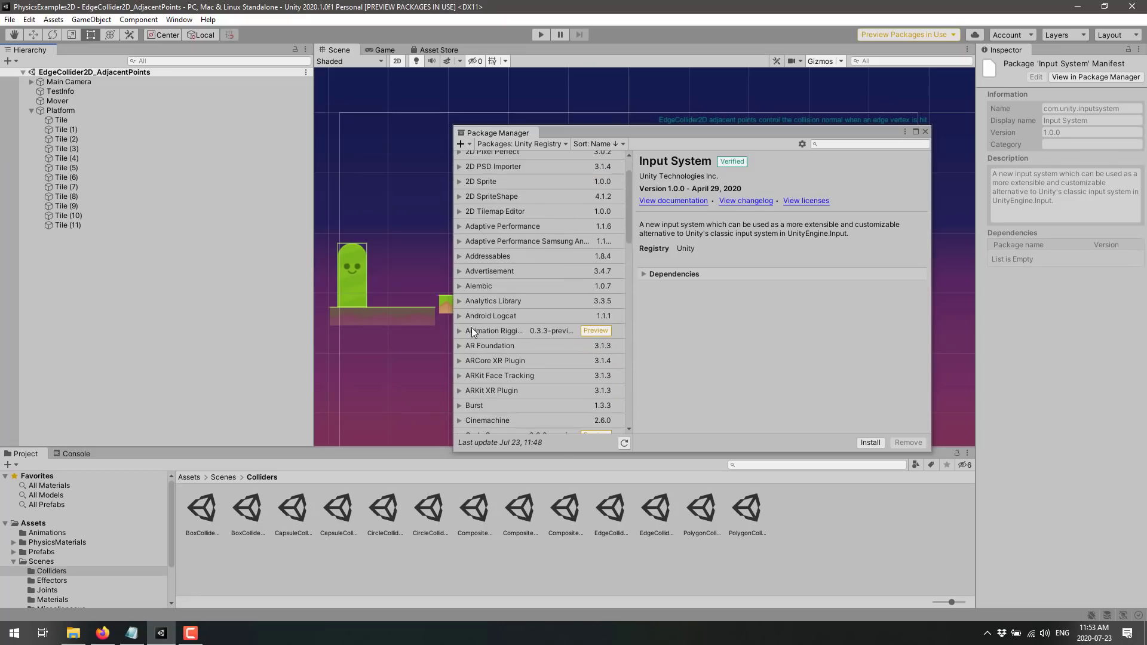
pyautogui.scroll(-6, 586, 348)
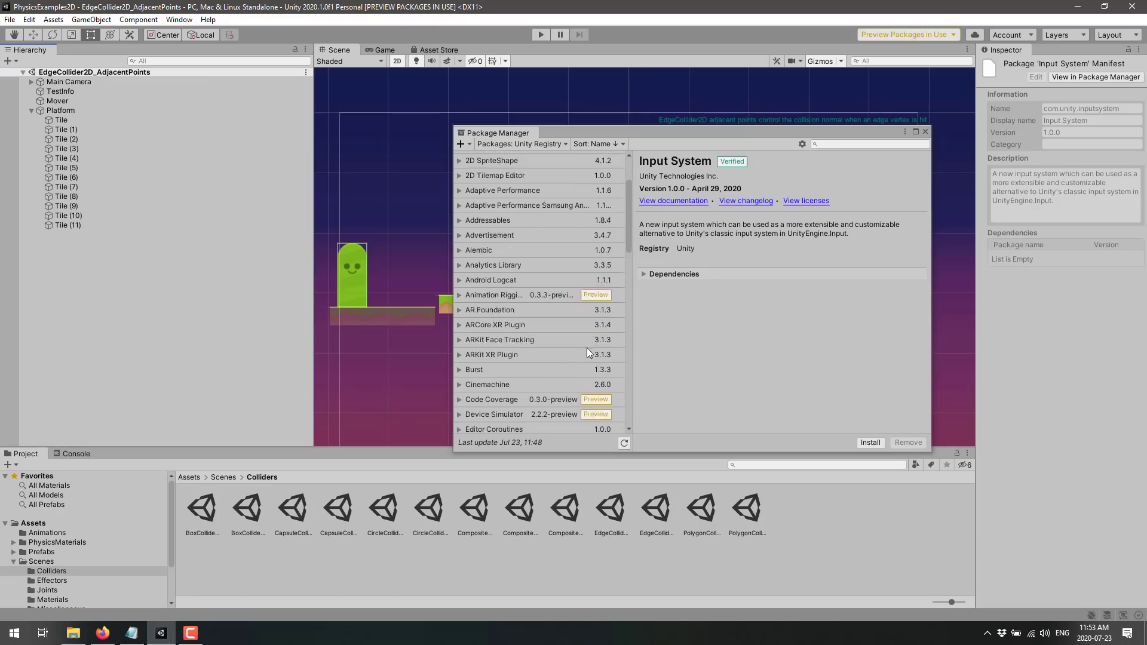
pyautogui.scroll(-4, 607, 348)
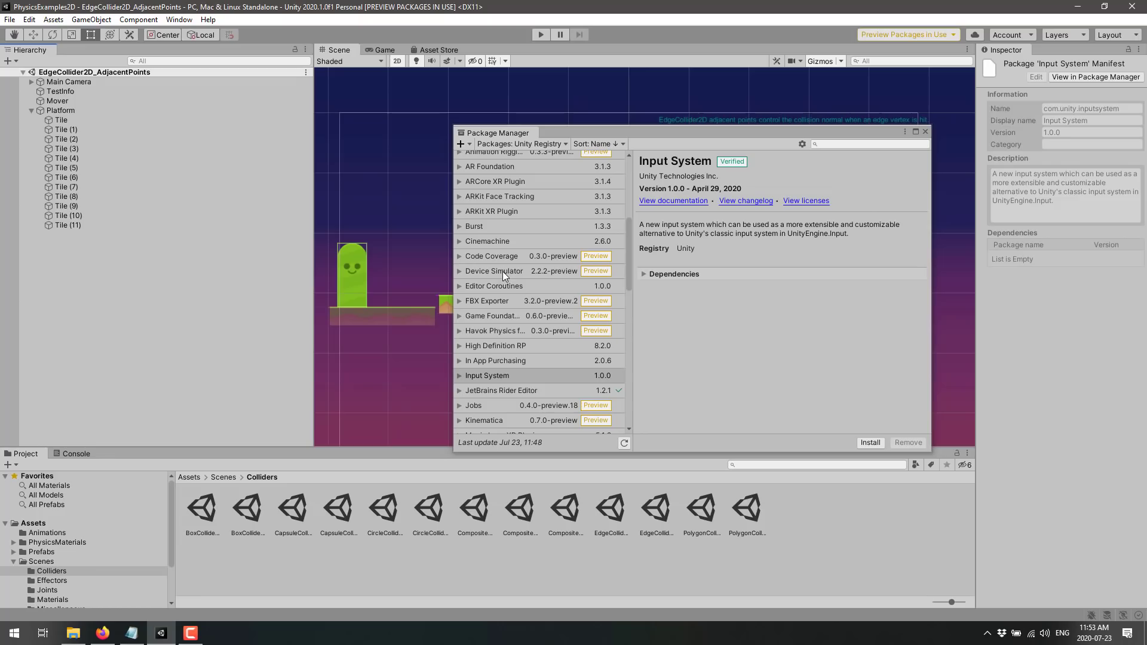
pyautogui.scroll(-6, 576, 339)
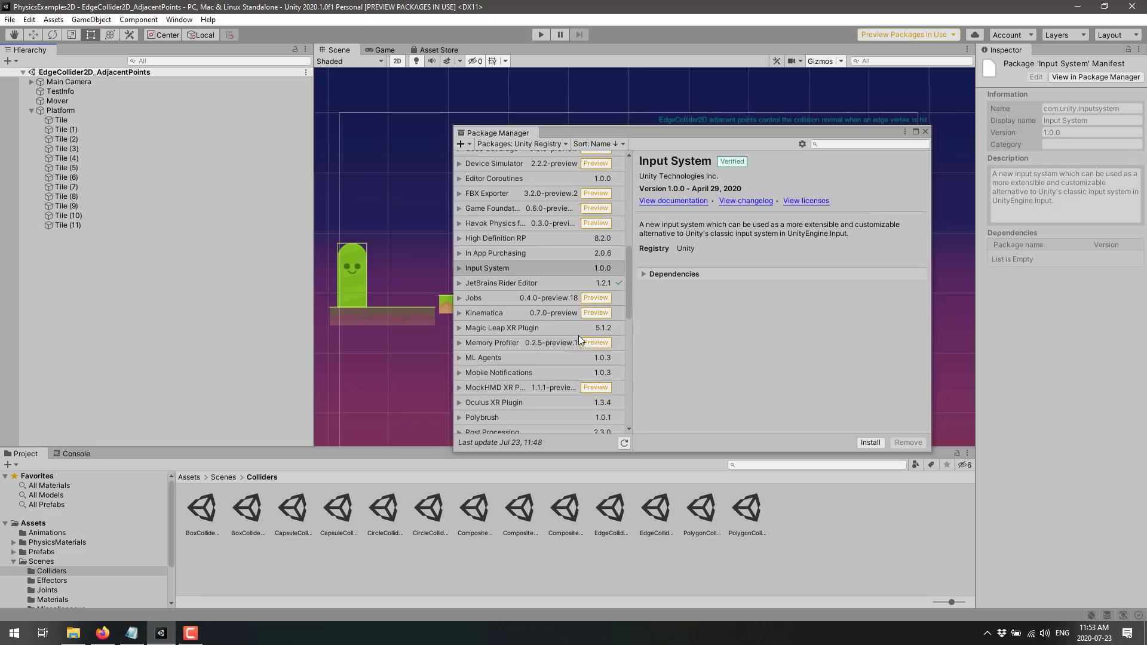
pyautogui.scroll(-8, 573, 378)
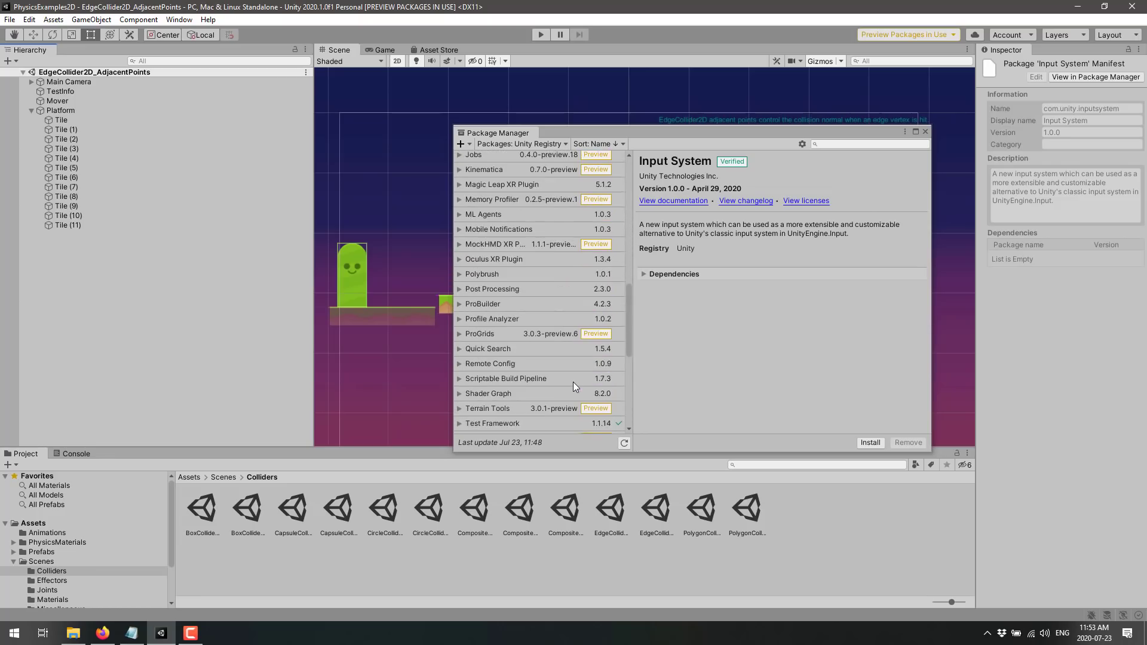
pyautogui.scroll(-8, 573, 381)
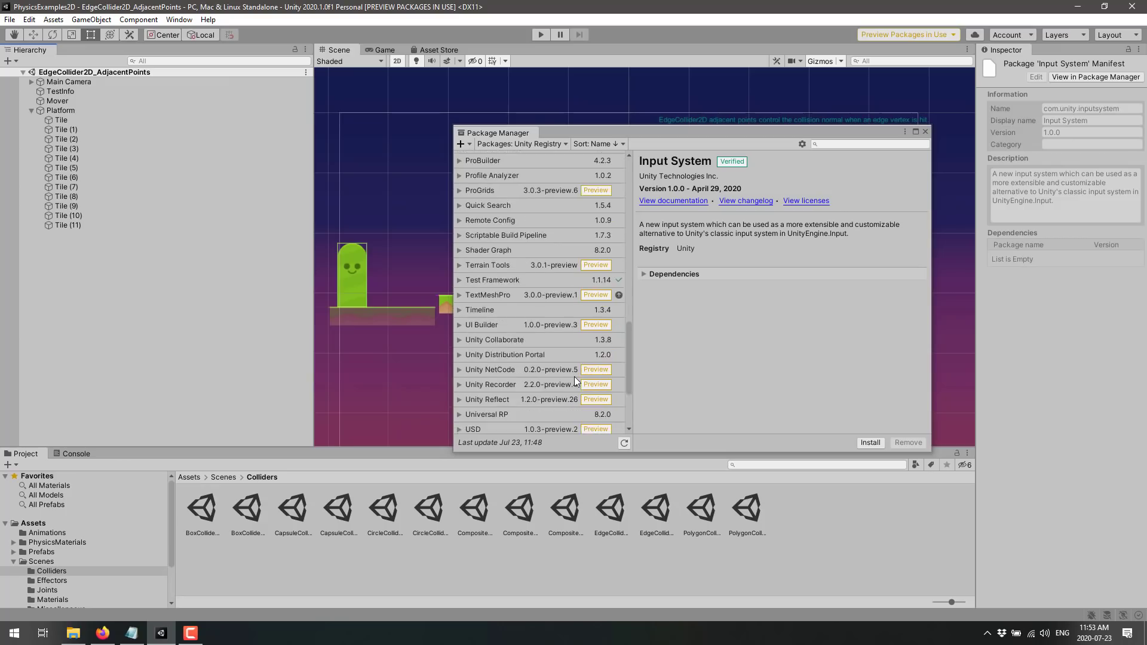
pyautogui.scroll(-6, 574, 376)
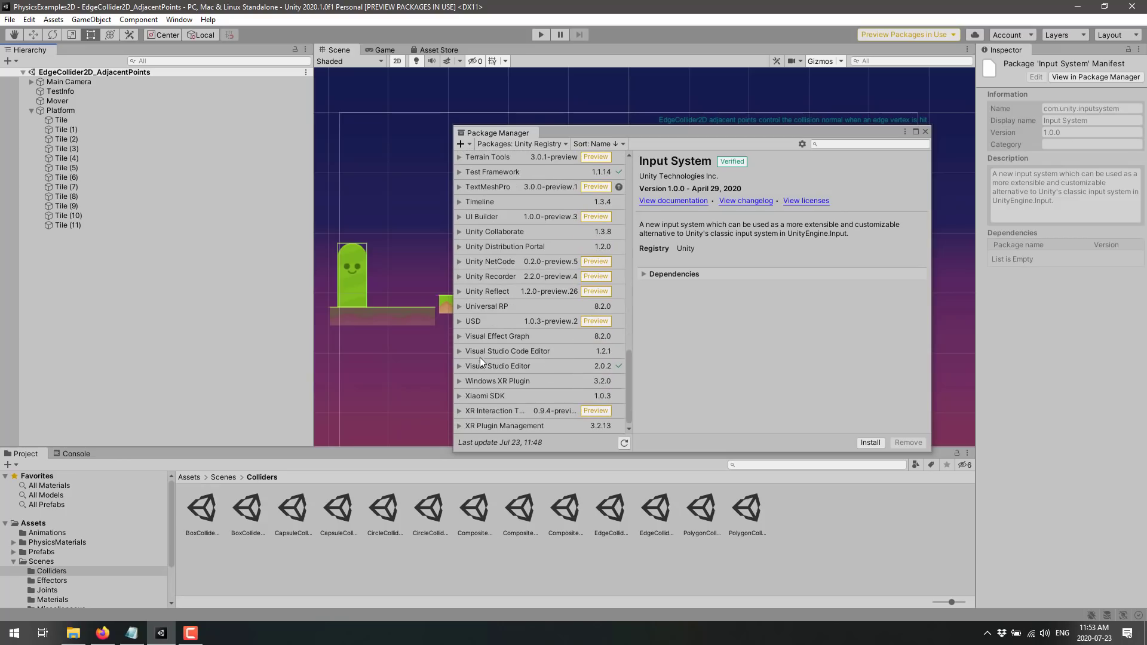
pyautogui.click(502, 353)
pyautogui.click(517, 363)
pyautogui.click(518, 357)
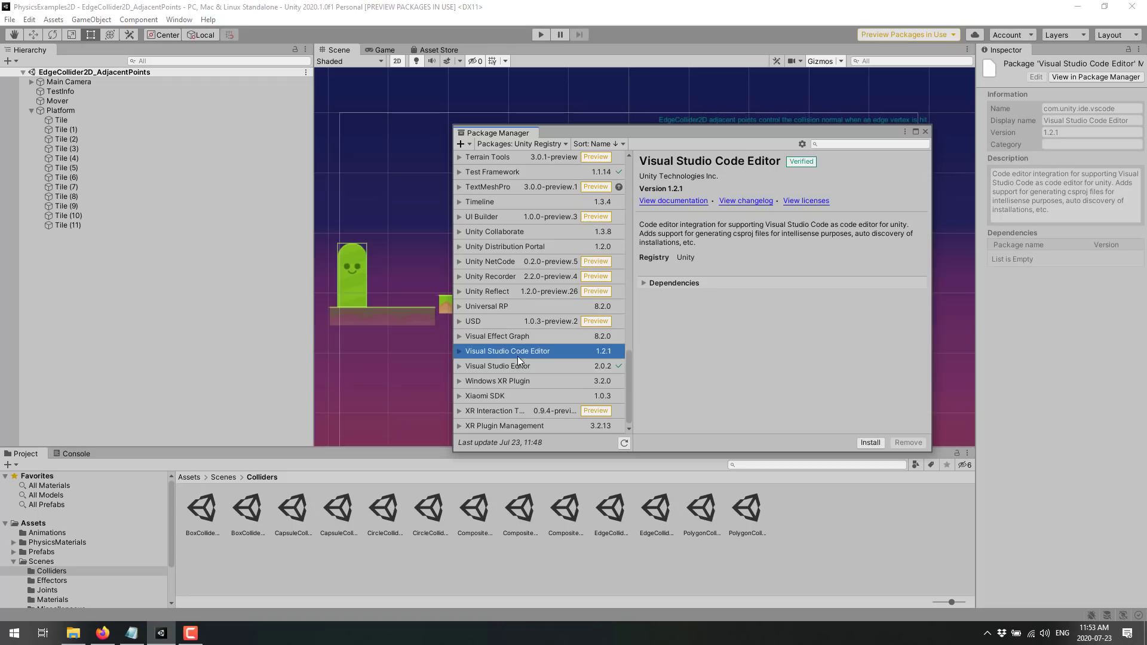
pyautogui.click(519, 364)
pyautogui.click(521, 353)
pyautogui.click(521, 361)
pyautogui.click(521, 354)
pyautogui.click(587, 371)
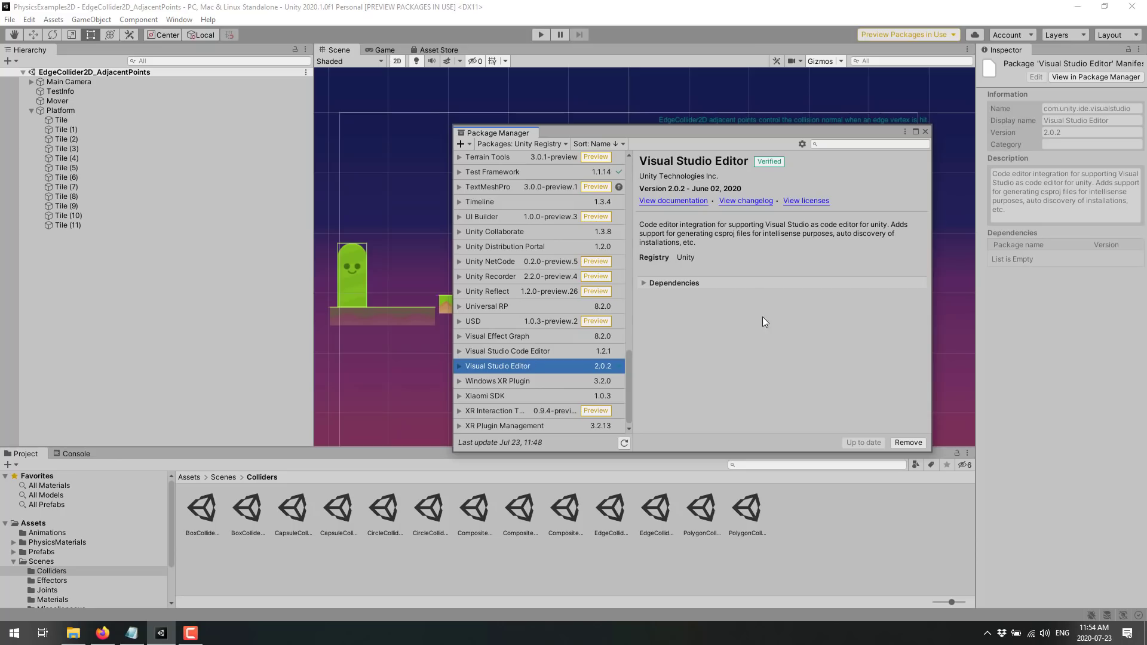
# Scroll back up, open and dismiss the gear settings menu, then close the Package Manager
pyautogui.scroll(10, 578, 244)
pyautogui.scroll(10, 579, 244)
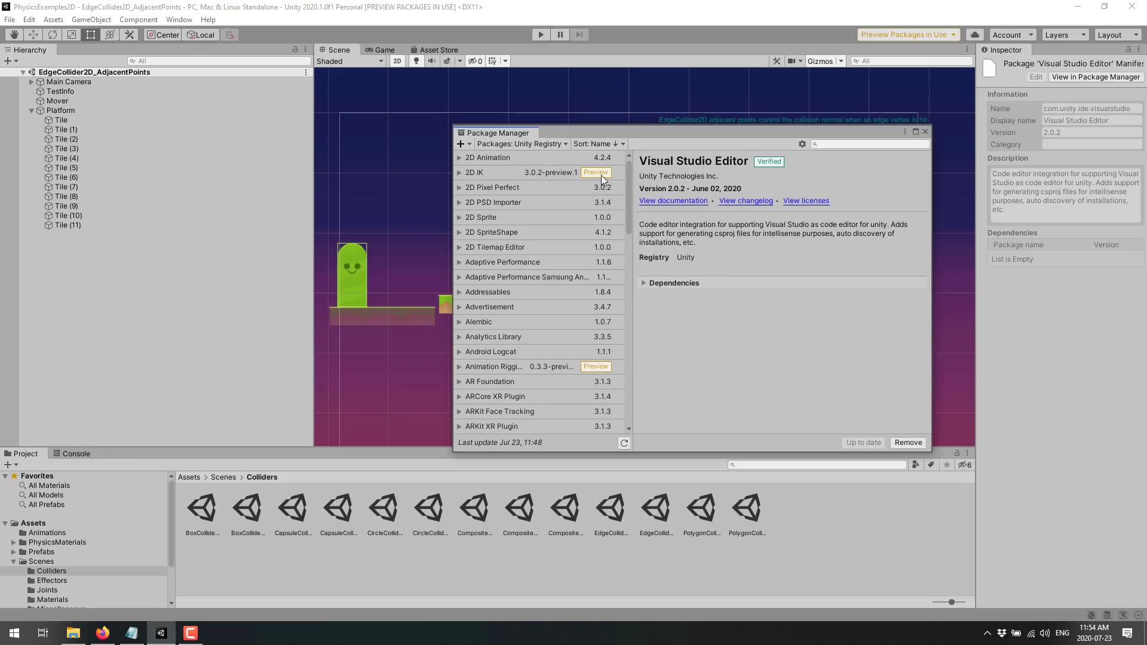
pyautogui.click(803, 144)
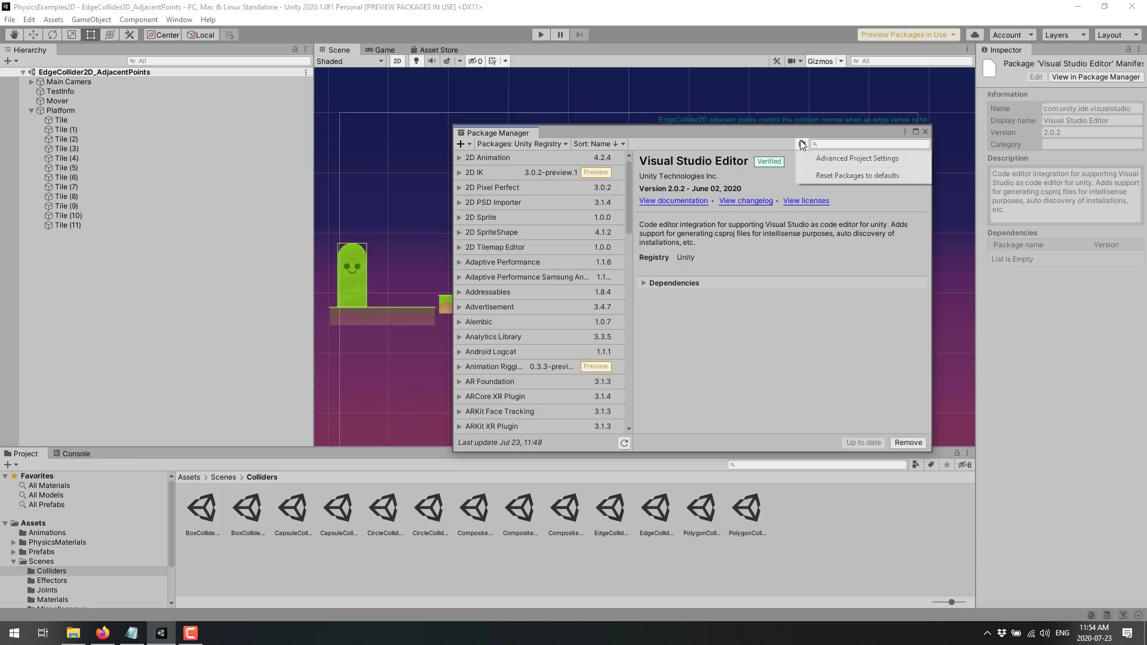
pyautogui.click(754, 186)
pyautogui.click(925, 130)
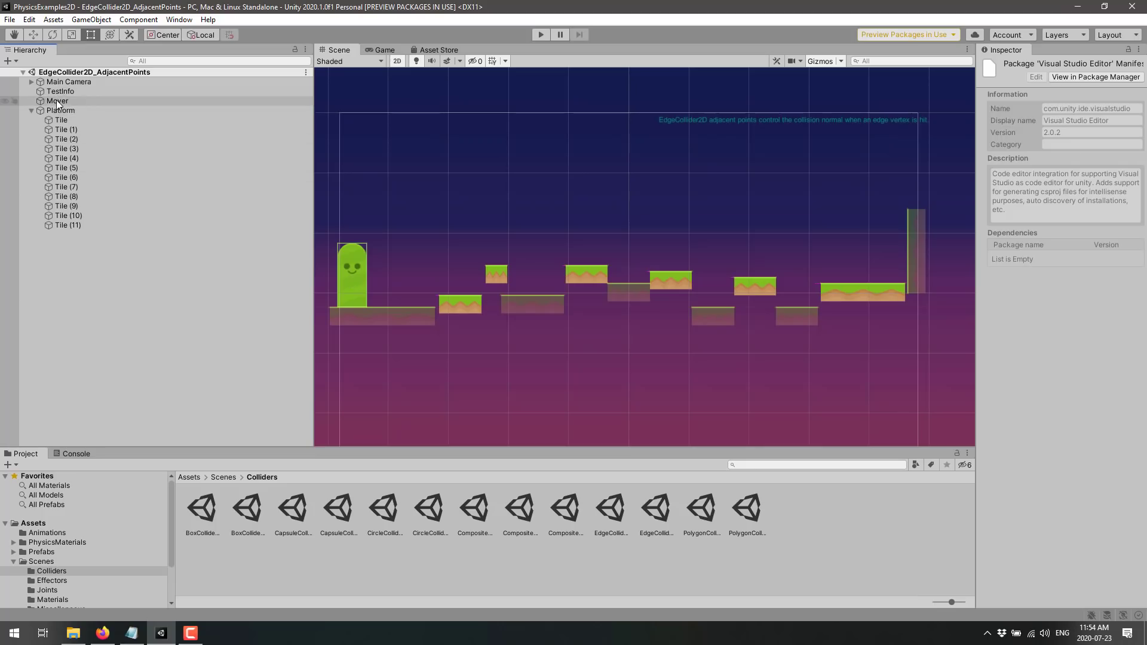
# Open Tile (4)'s properties in a floating window, enlarge it, then close it
pyautogui.click(65, 158)
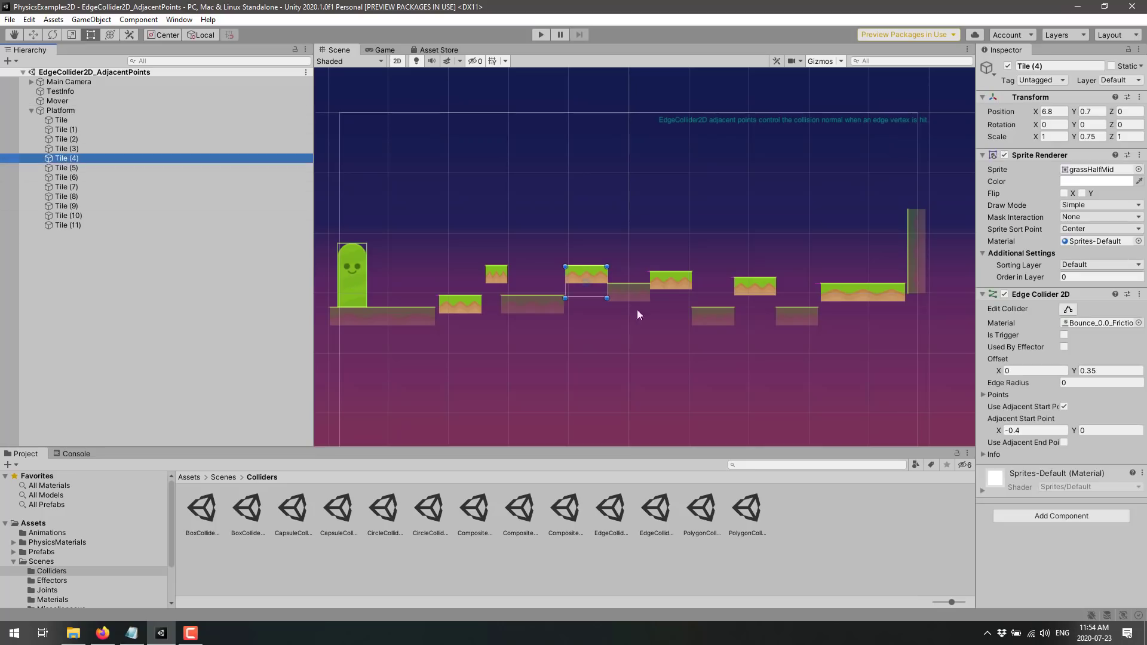
pyautogui.rightClick(75, 159)
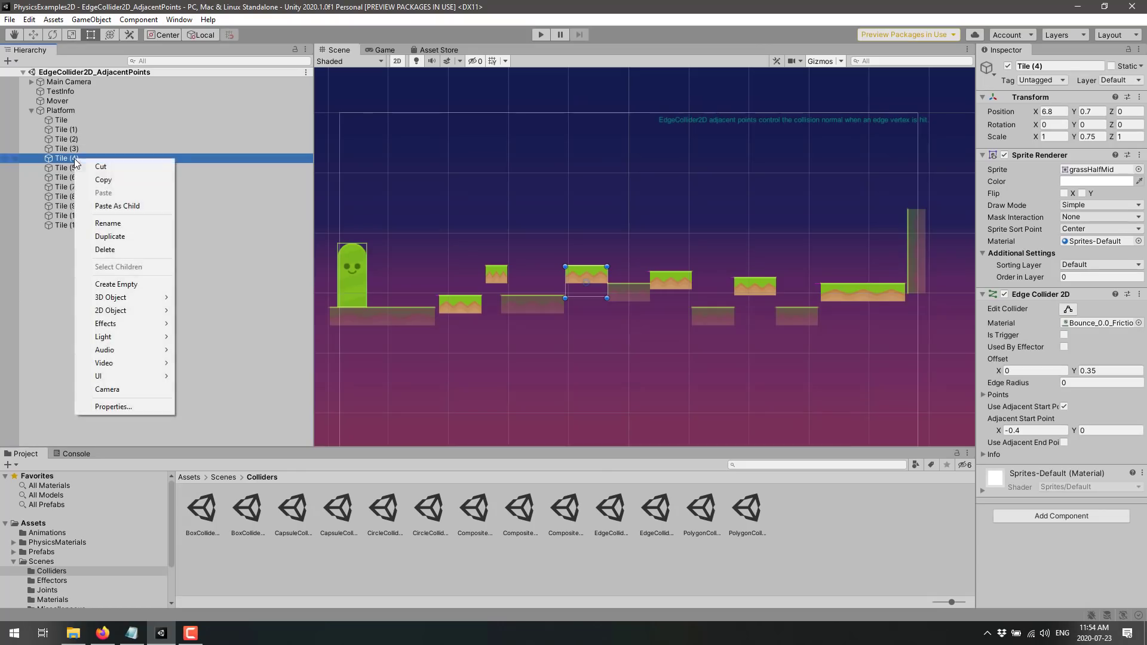
pyautogui.click(113, 406)
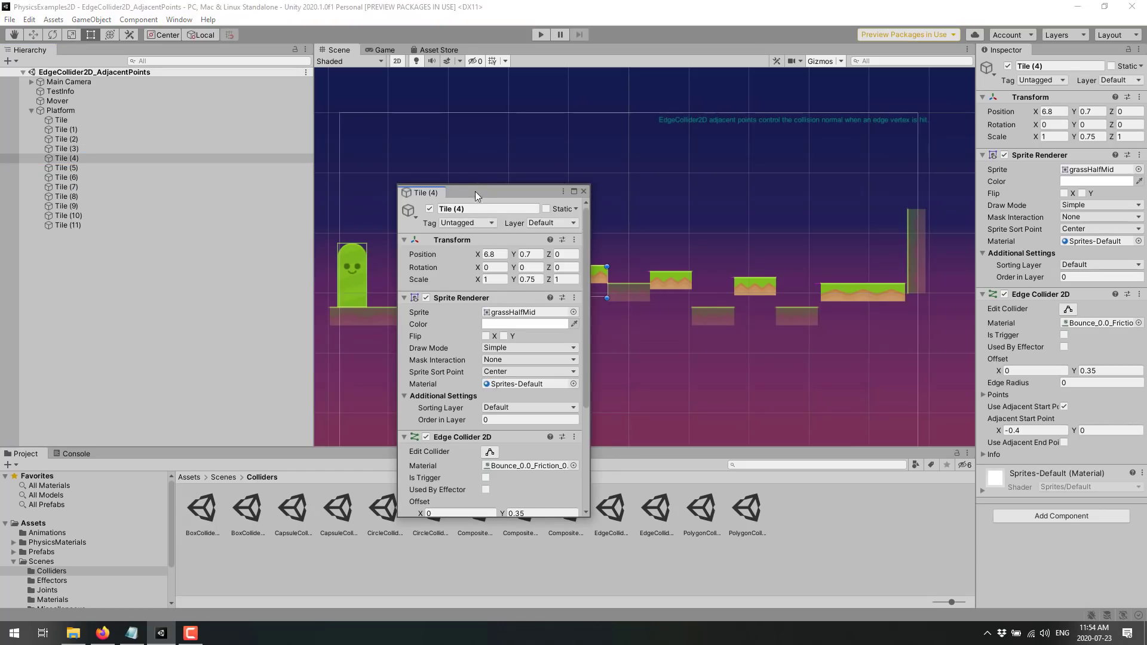
pyautogui.moveTo(474, 191); pyautogui.dragTo(604, 98)
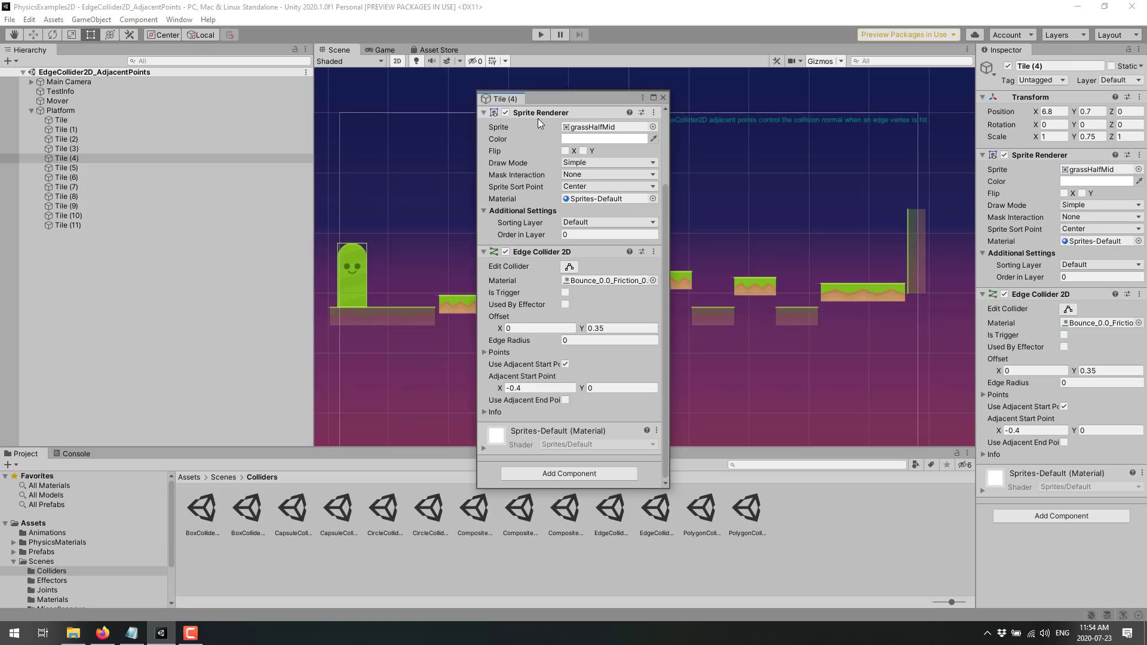
pyautogui.click(663, 98)
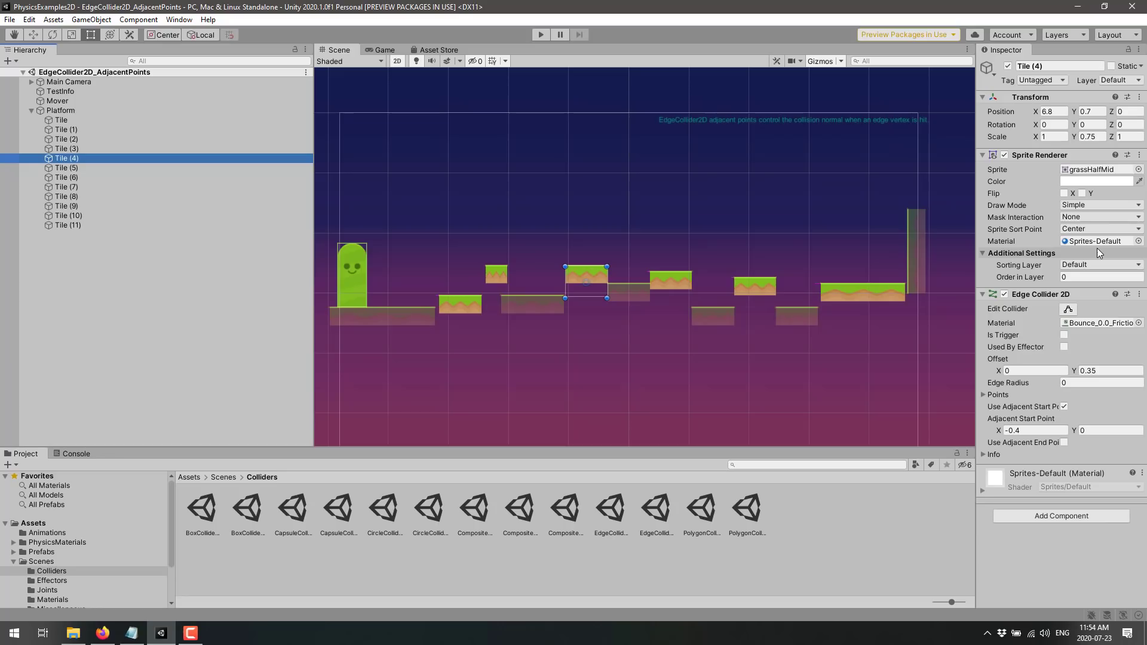
# Pan the Scene view and inspect Tile (3), dismissing its context menu without choosing an action
pyautogui.middleClick(363, 281)
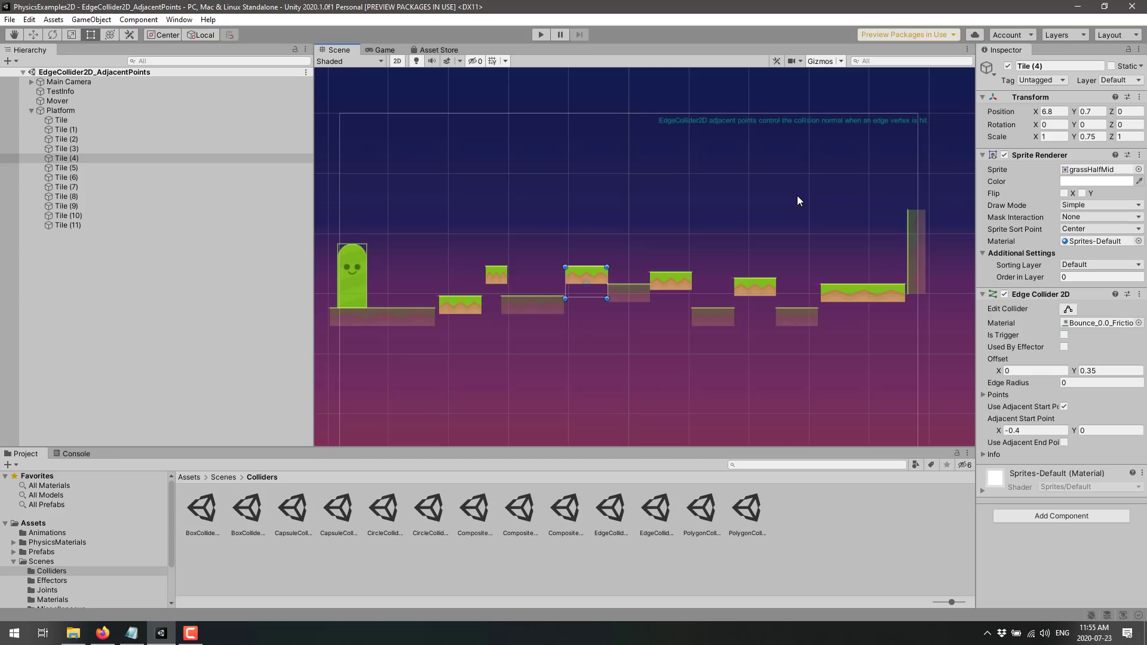
pyautogui.rightClick(74, 150)
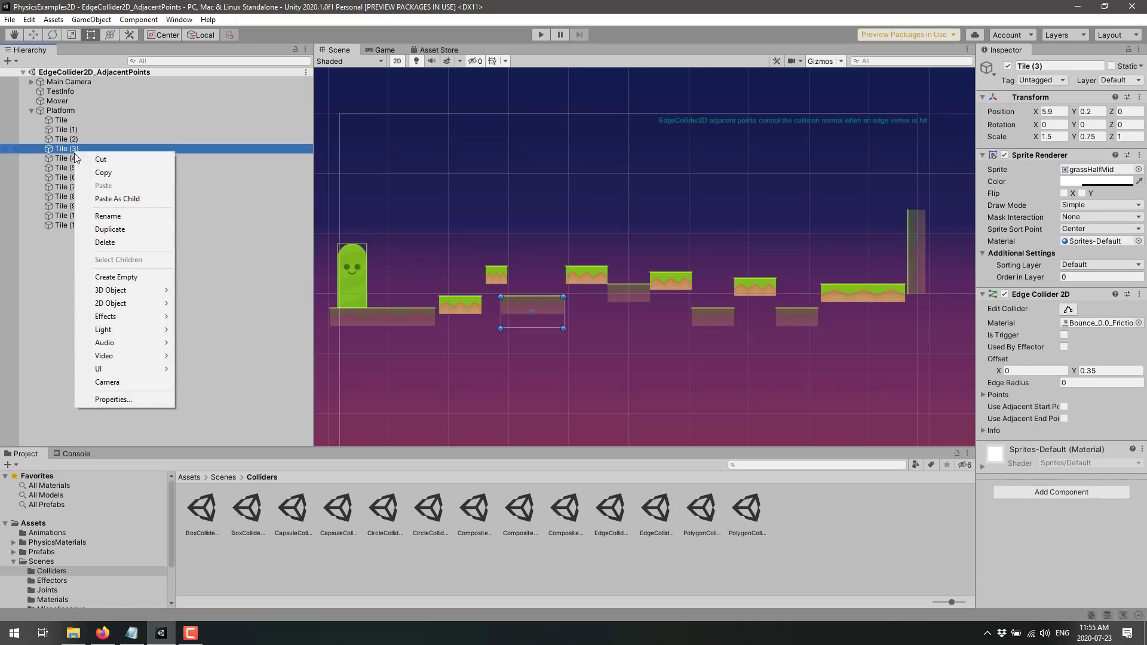
pyautogui.click(228, 328)
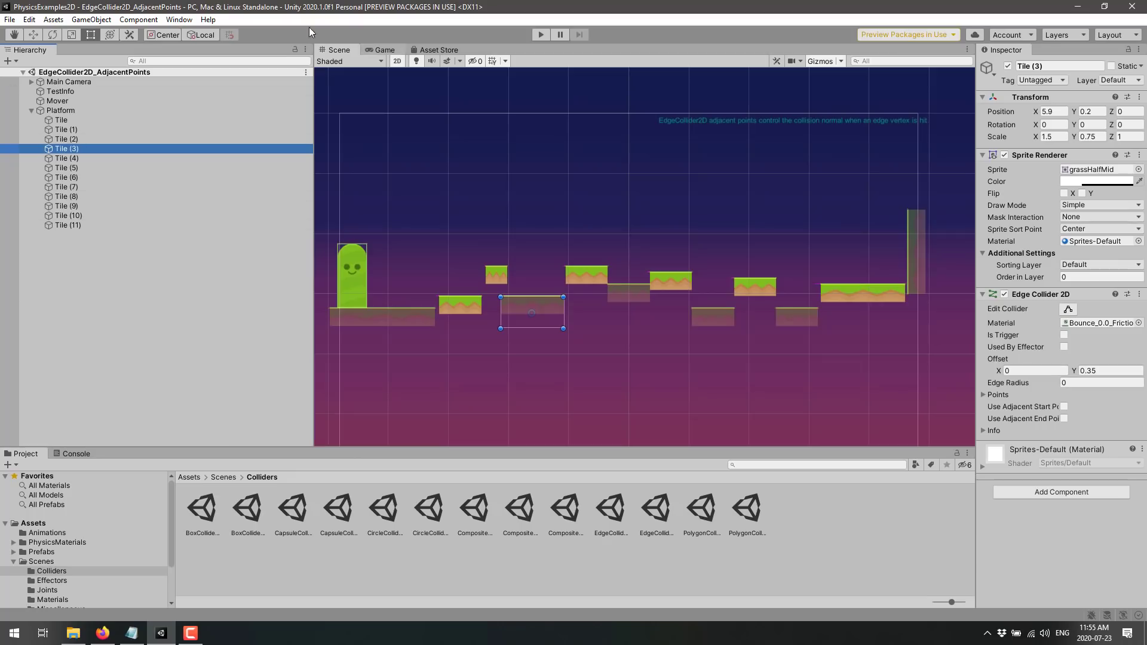
# Reopen the Package Manager from the Window menu and scroll its package list
pyautogui.click(176, 22)
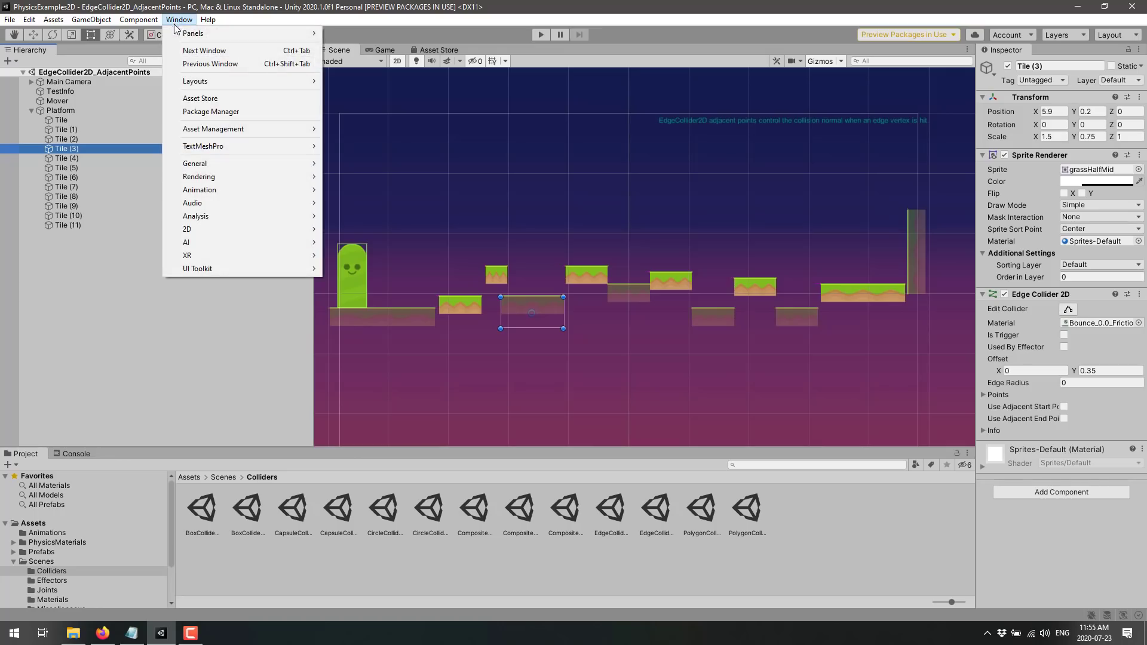
pyautogui.click(216, 112)
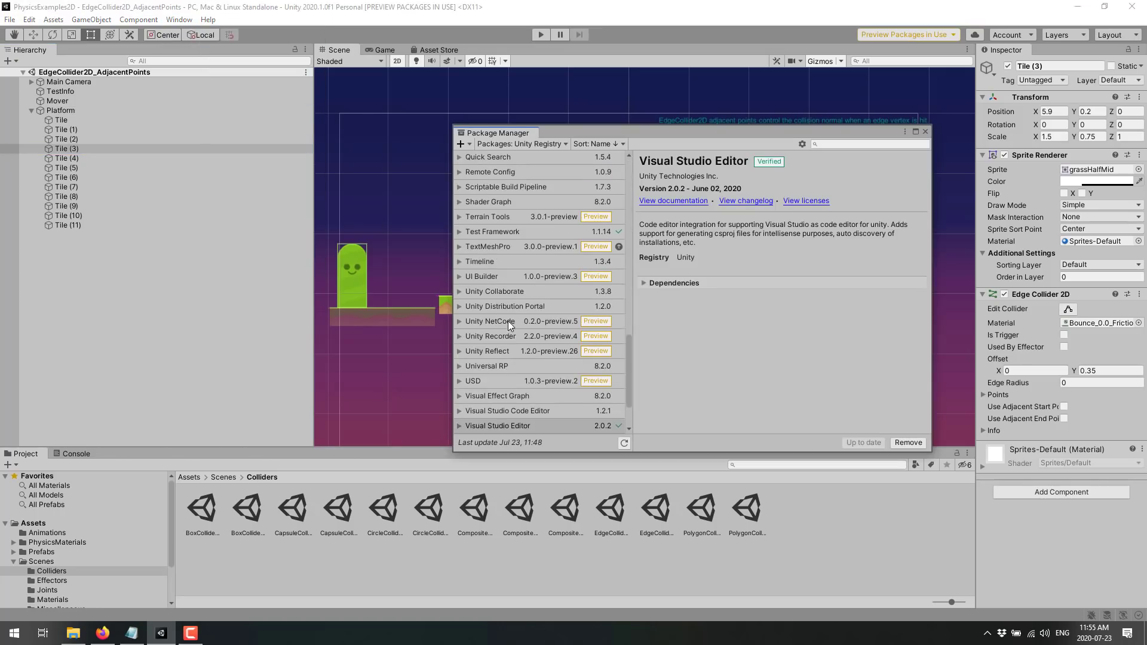
pyautogui.scroll(5, 564, 317)
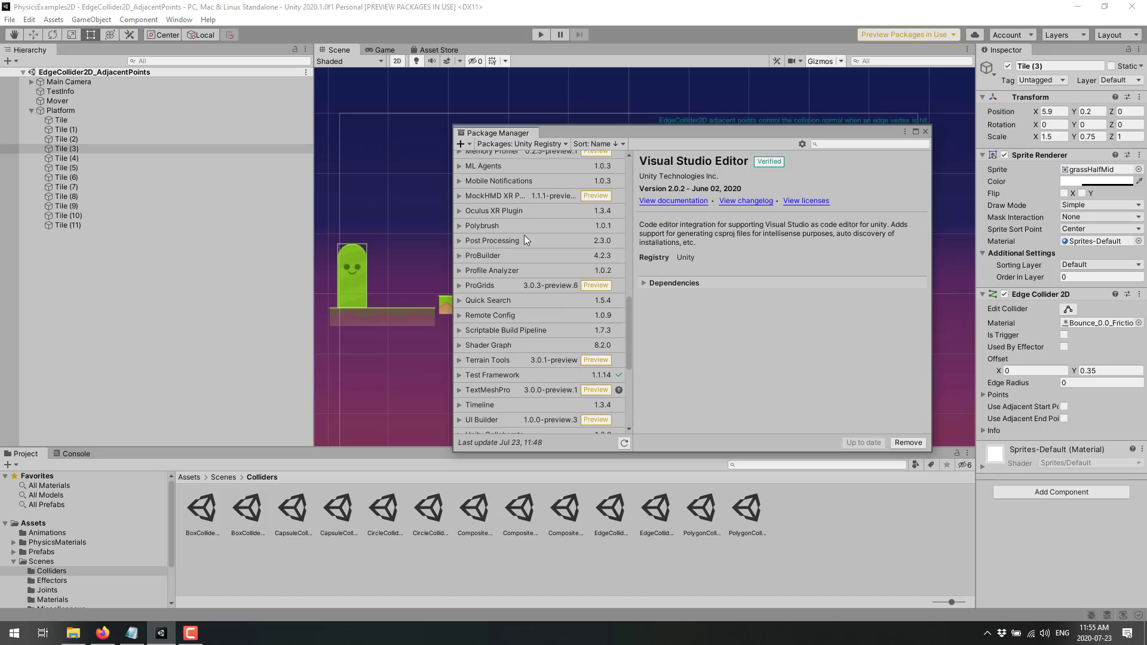
pyautogui.scroll(2, 504, 310)
pyautogui.scroll(-5, 503, 272)
pyautogui.scroll(-9, 503, 272)
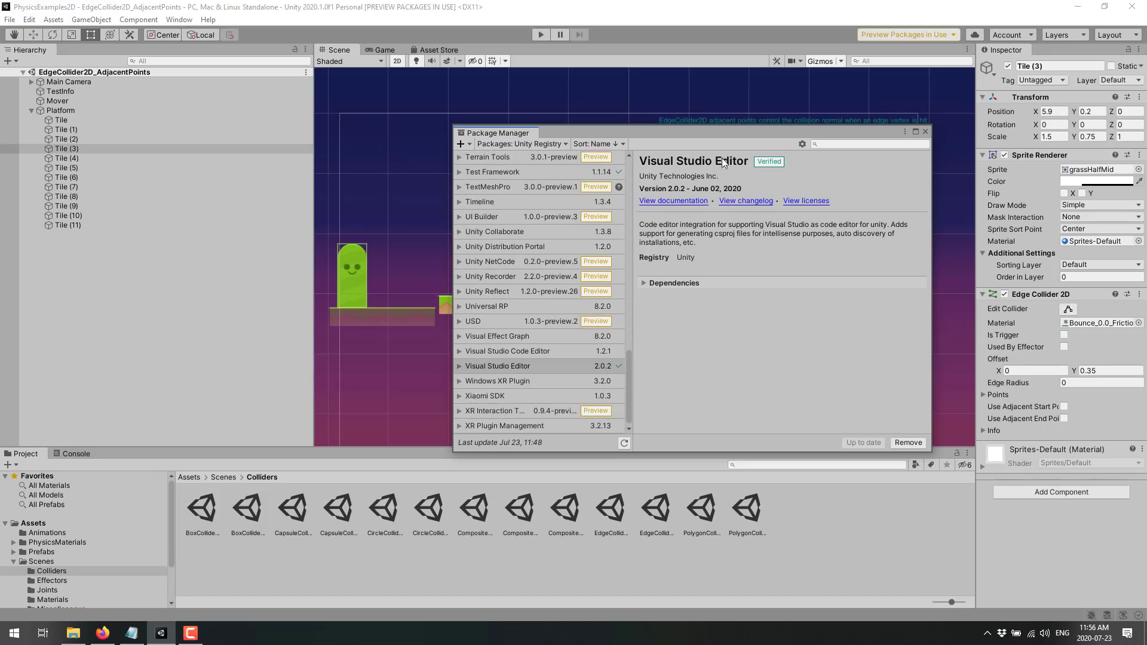
# Search packages for 'ray', then 'alem' to find Alembic, and clear the search
pyautogui.click(884, 143)
pyautogui.write('ray')
pyautogui.press('BackSpace')
pyautogui.press('BackSpace')
pyautogui.press('BackSpace')
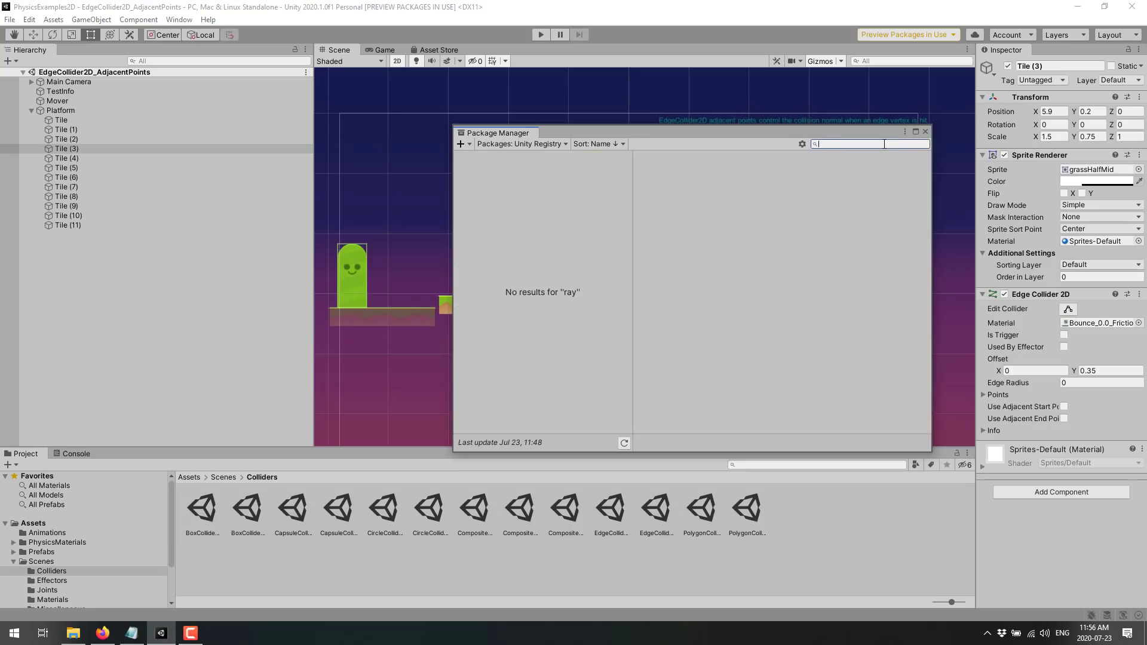
pyautogui.write('alem')
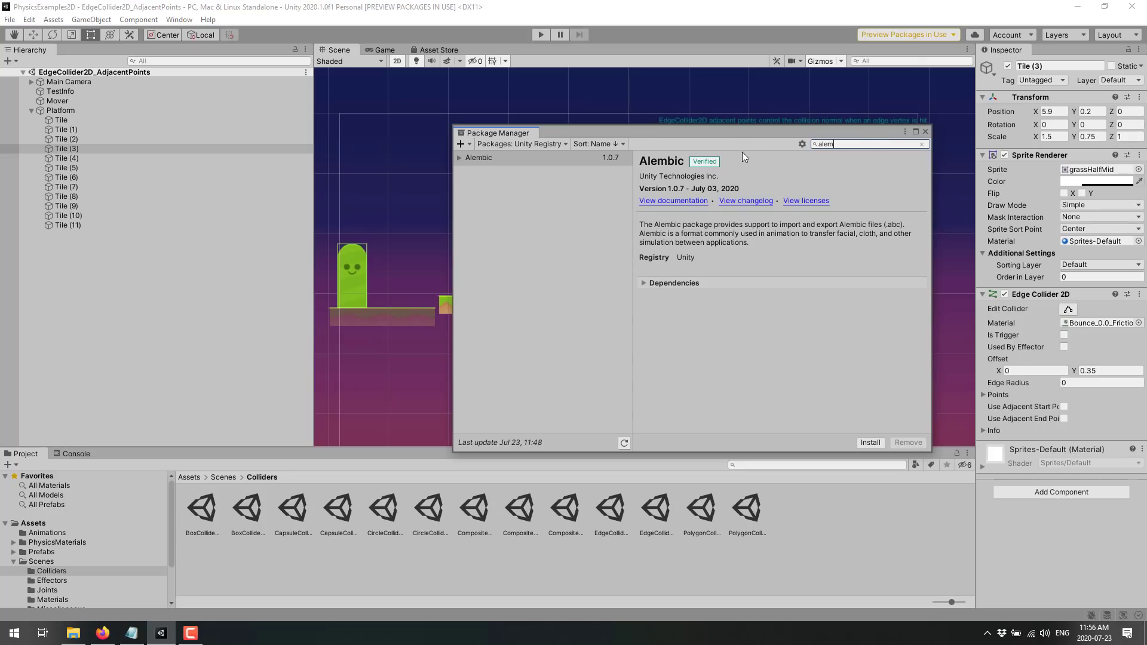
pyautogui.hotkey('ctrl', 'a')
pyautogui.press('BackSpace')
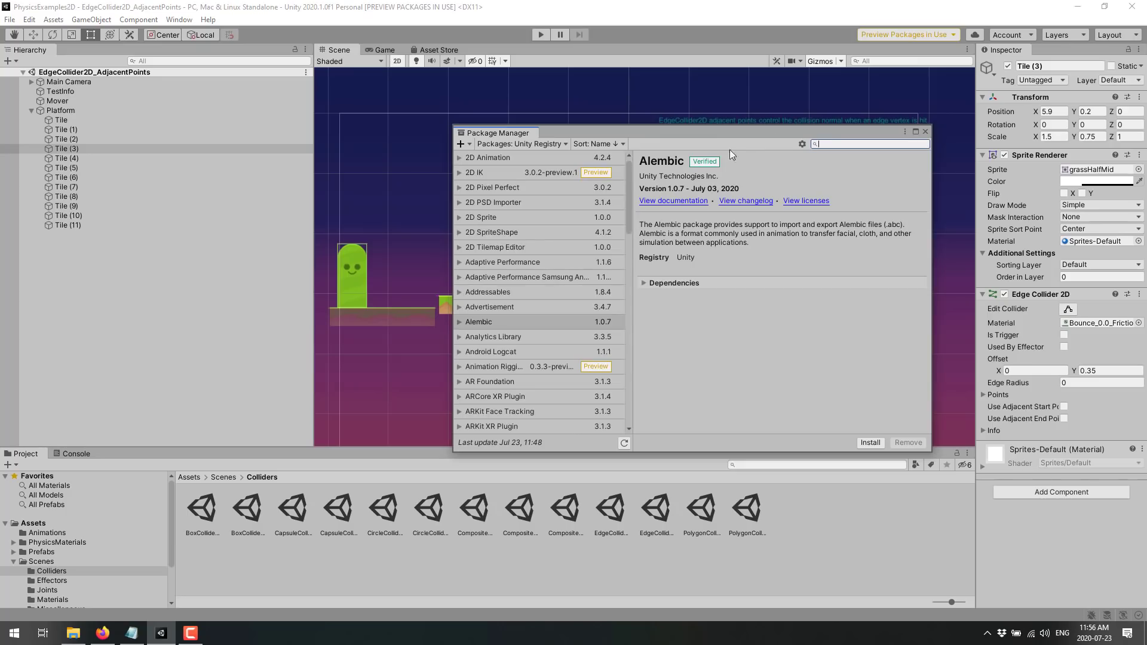
pyautogui.scroll(-5, 547, 280)
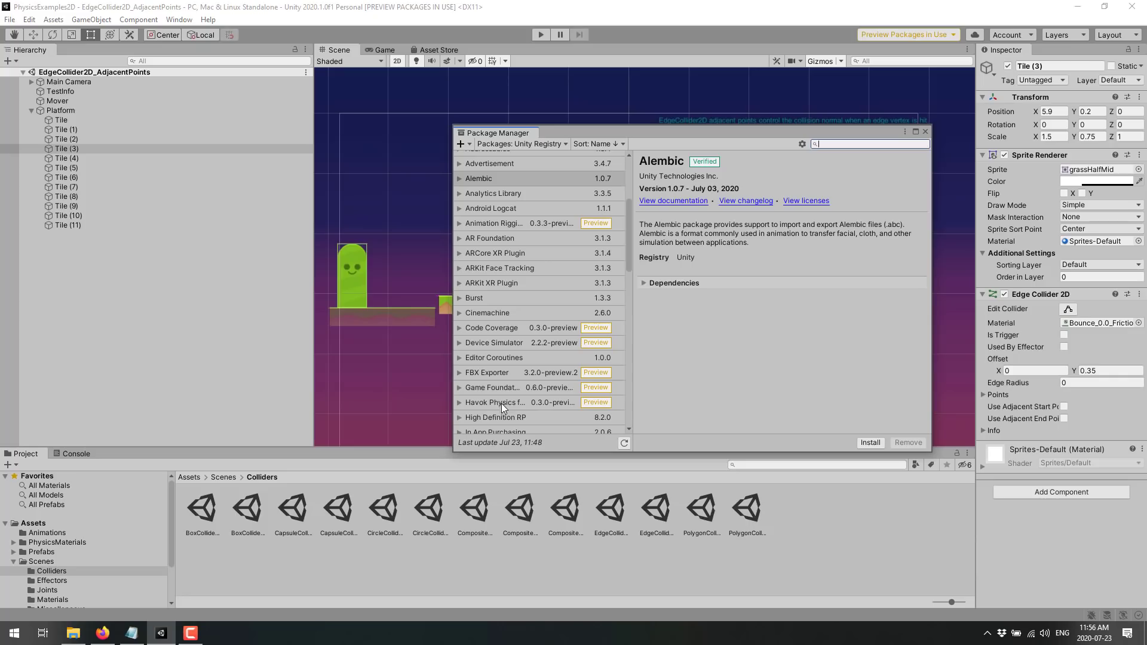
# Browse the FBX Exporter, Kinematica and Profile Analyzer package details, then close the Package Manager
pyautogui.click(501, 374)
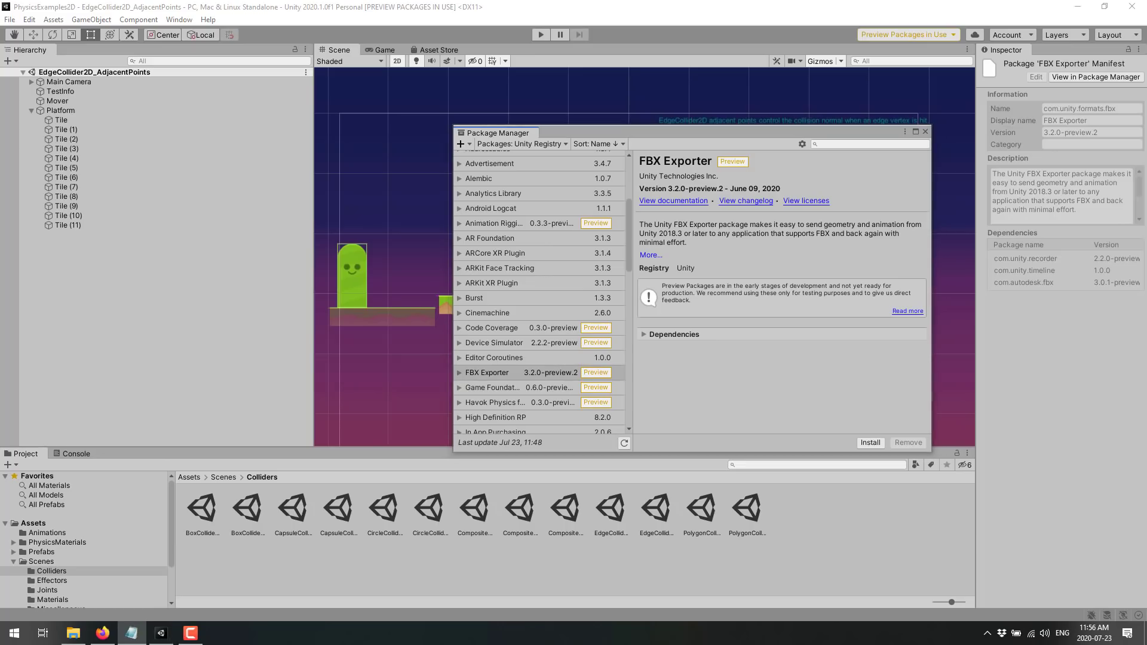
pyautogui.scroll(-5, 545, 356)
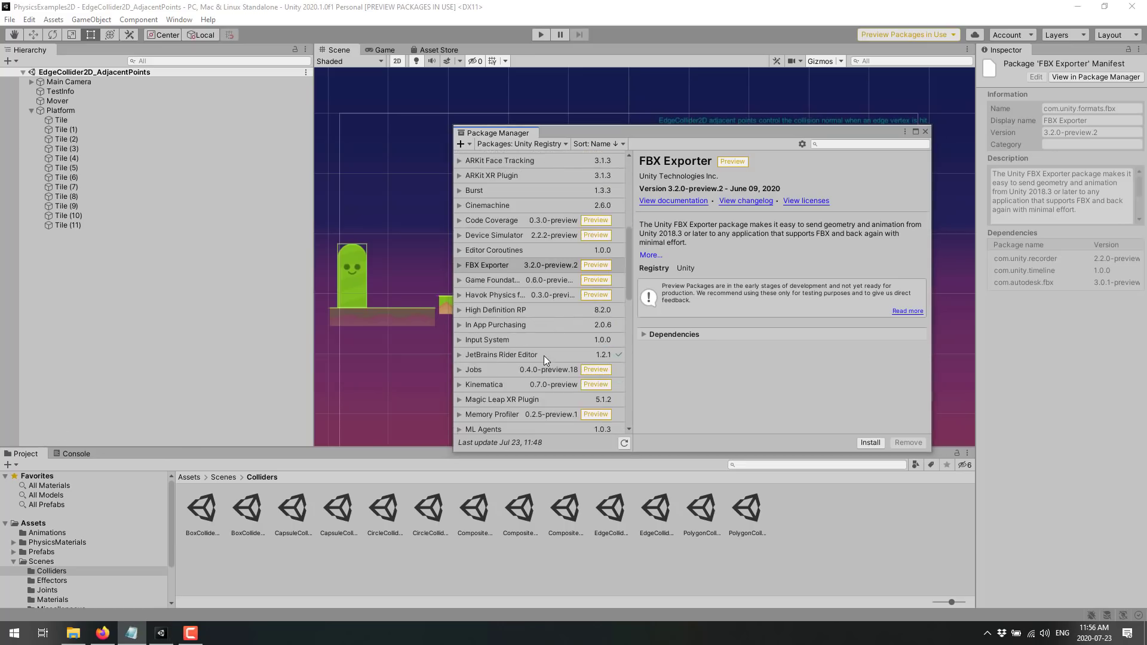
pyautogui.click(480, 348)
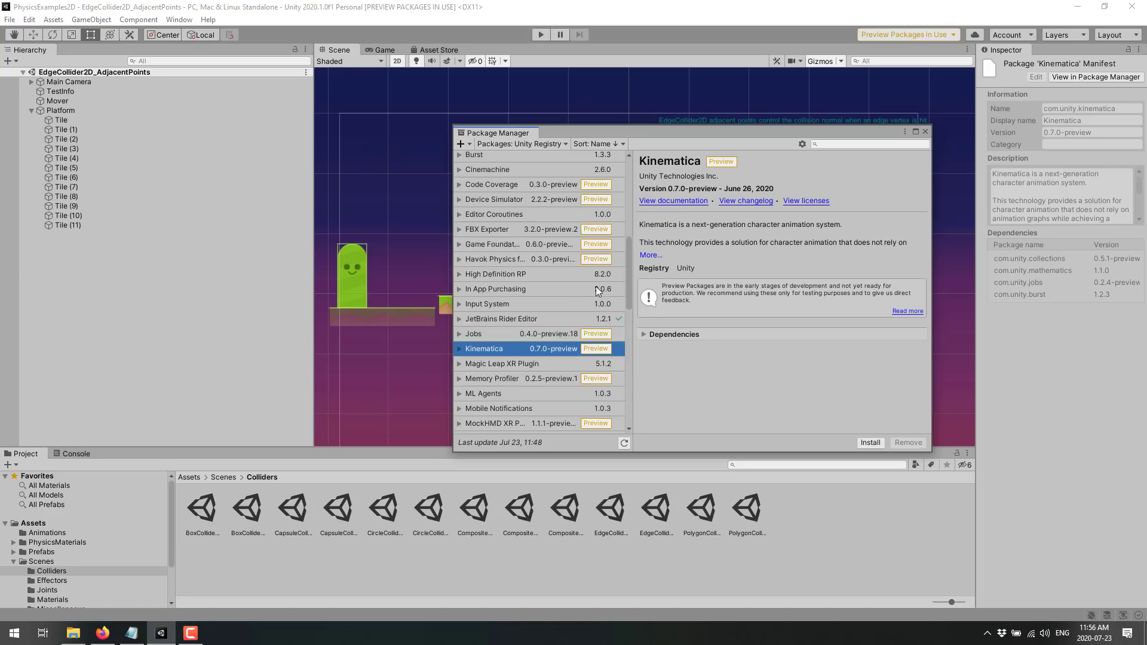
pyautogui.scroll(-5, 533, 303)
pyautogui.scroll(-1, 545, 318)
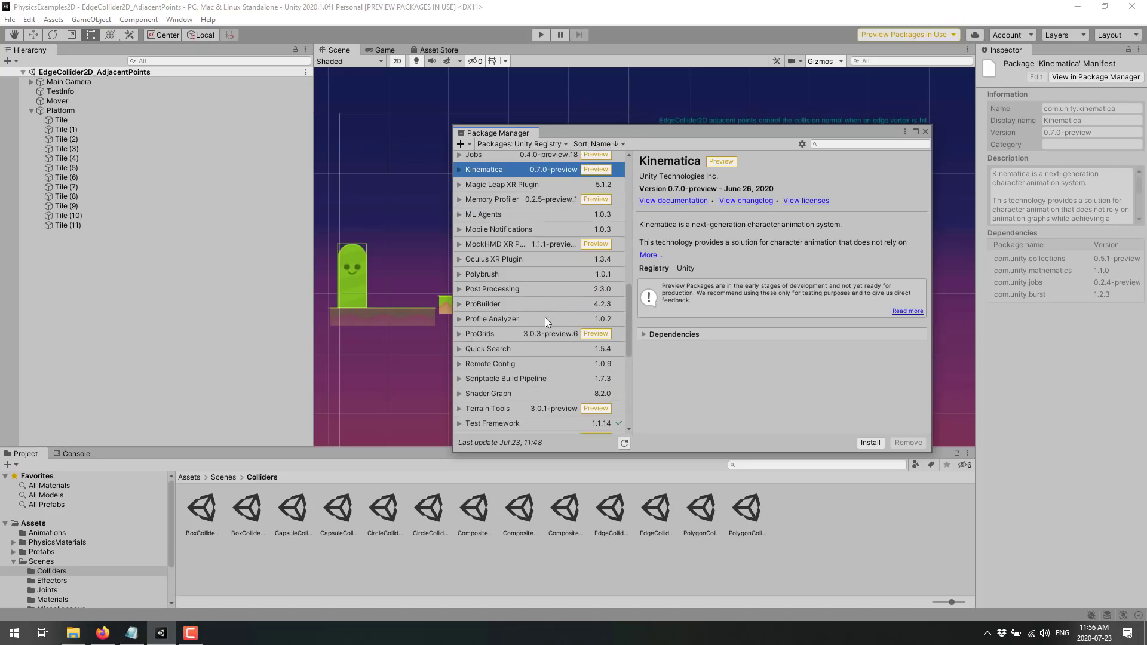
pyautogui.click(500, 318)
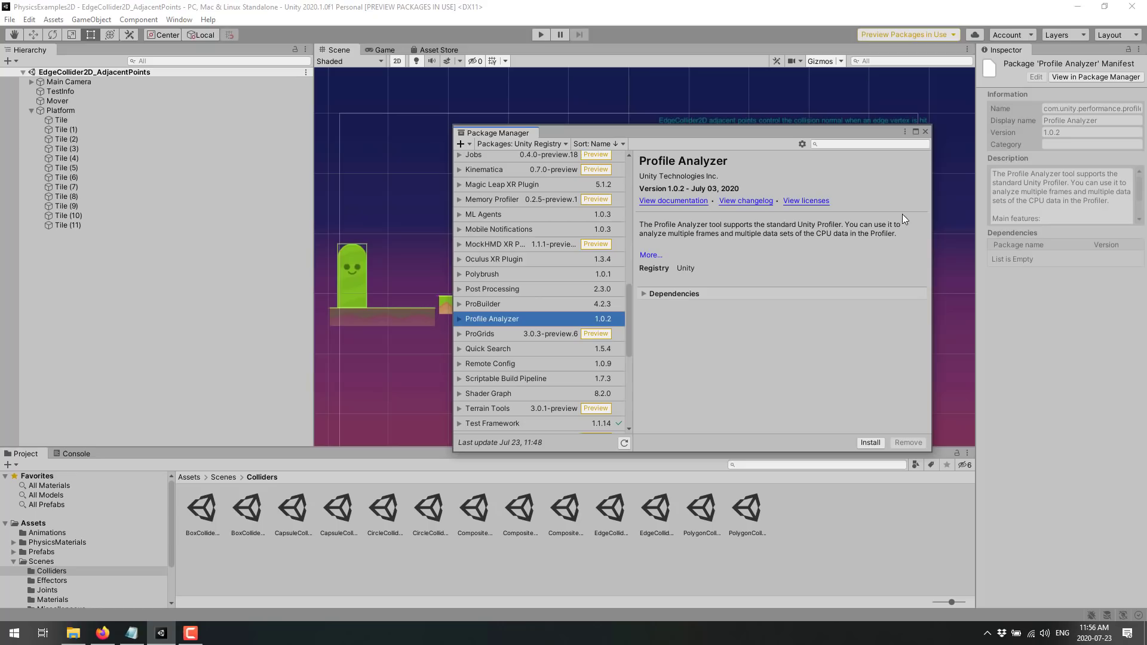
pyautogui.click(924, 131)
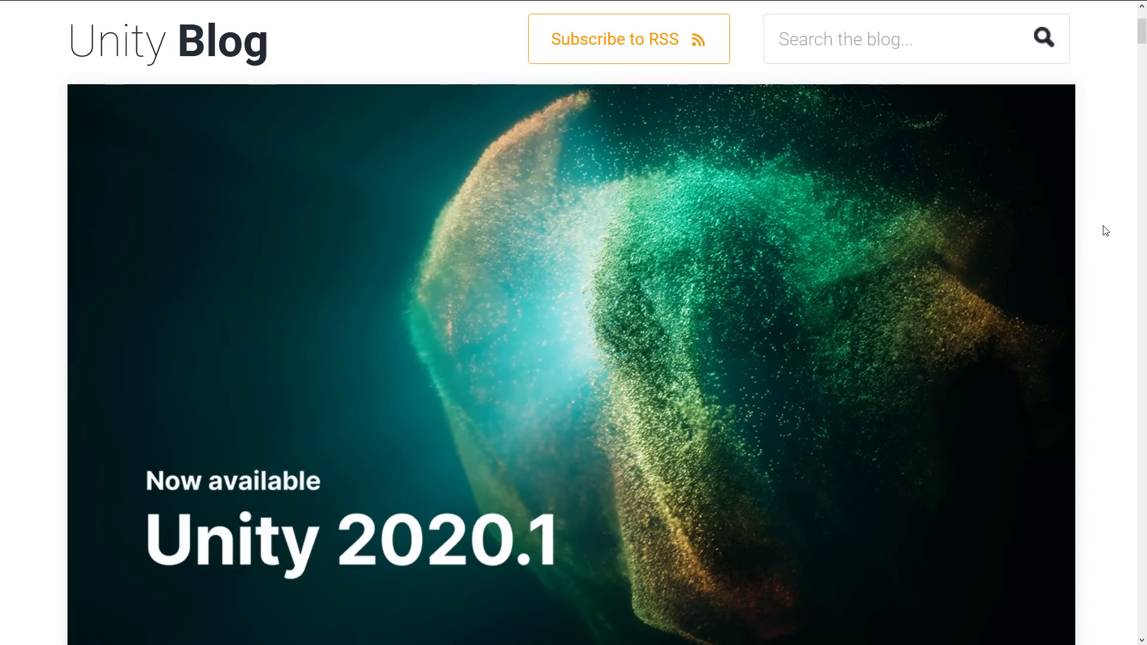
# Scroll through the 2020.1 post's intro, highlighting the Bolt acquisition paragraph along the way
pyautogui.scroll(-6, 1105, 231)
pyautogui.scroll(2, 1105, 230)
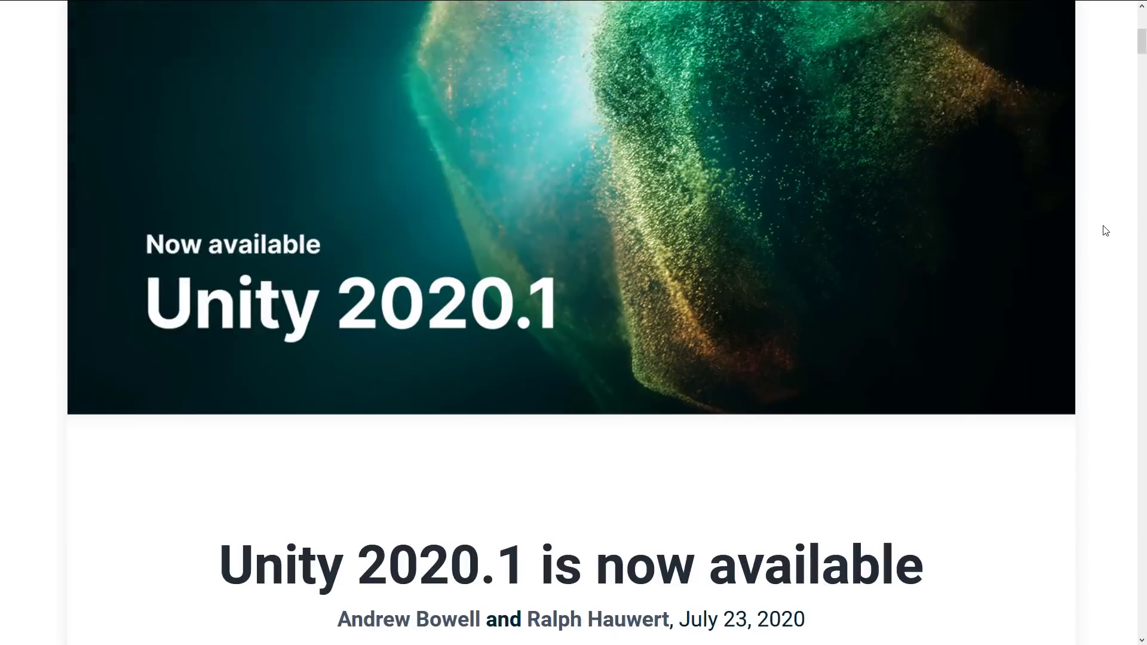
pyautogui.scroll(-10, 1106, 227)
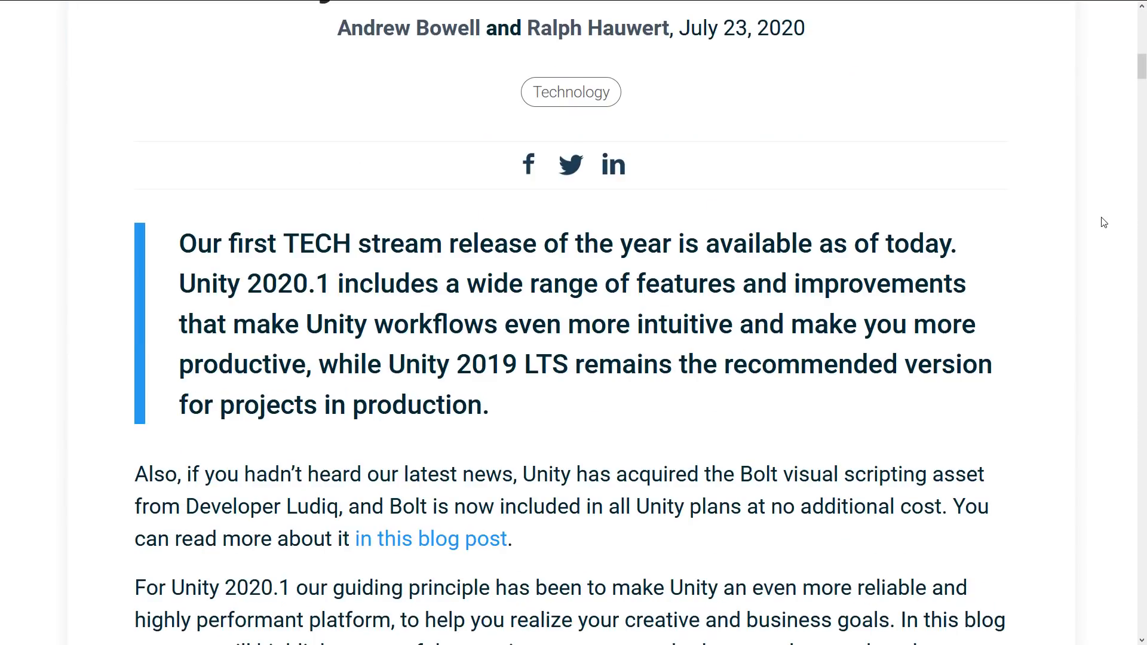
pyautogui.scroll(-6, 1106, 223)
pyautogui.moveTo(619, 199); pyautogui.dragTo(118, 130)
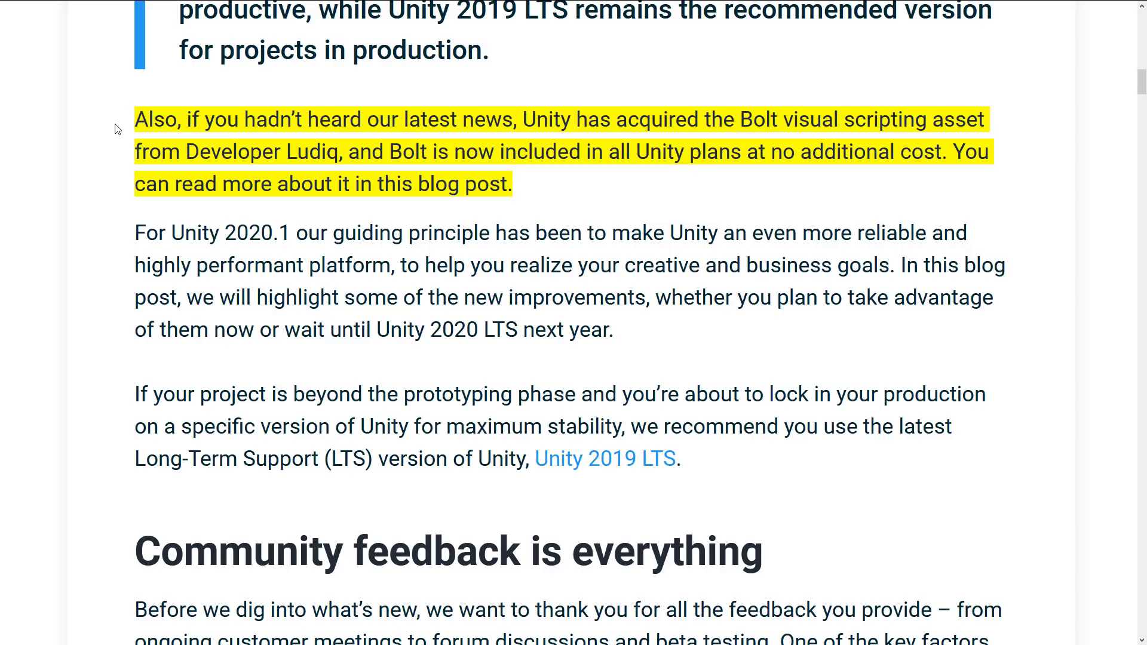
pyautogui.scroll(-5, 421, 190)
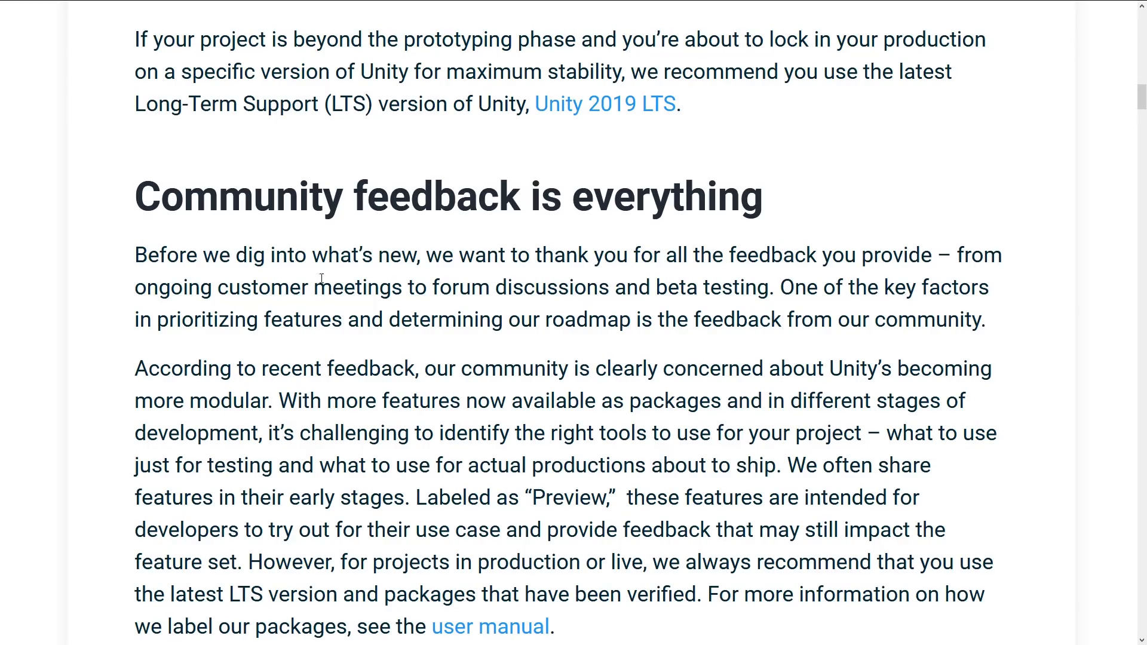
pyautogui.scroll(-8, 323, 278)
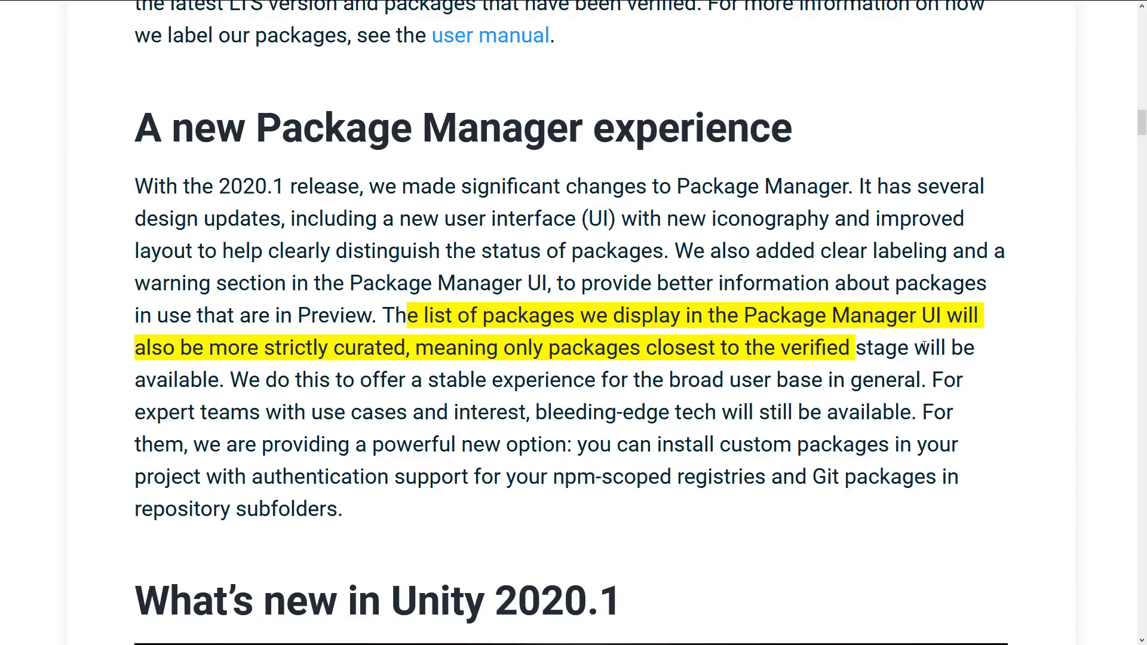
# Highlight the sentences about the curated package list, the verified stage and custom packages for experts
pyautogui.moveTo(924, 347); pyautogui.dragTo(886, 377)
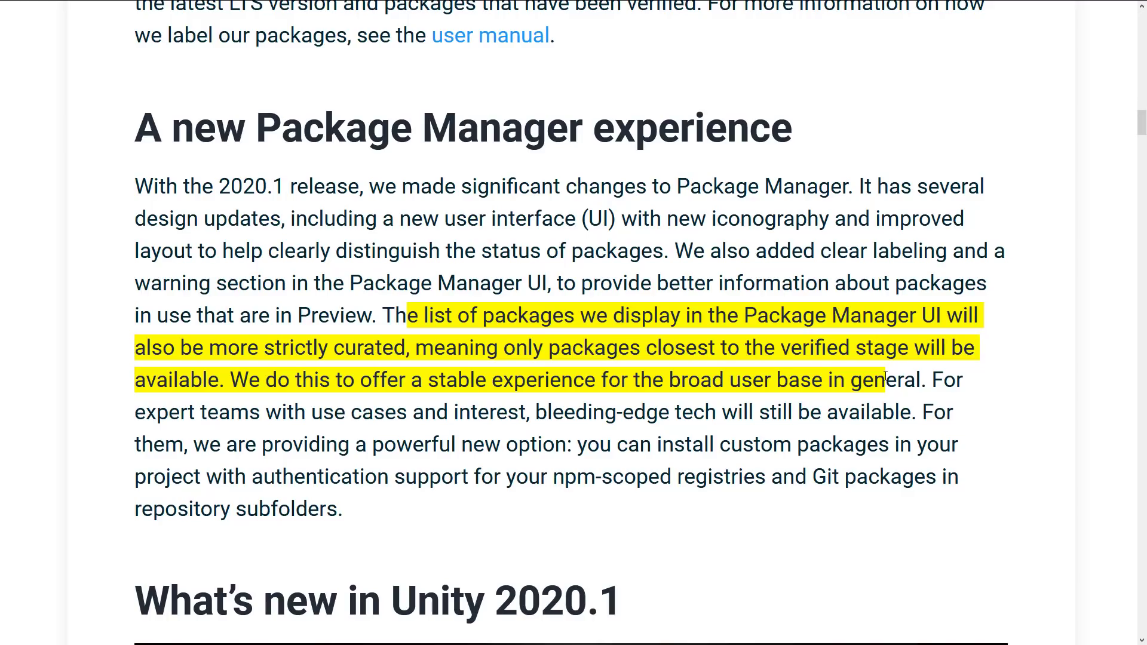
pyautogui.click(410, 383)
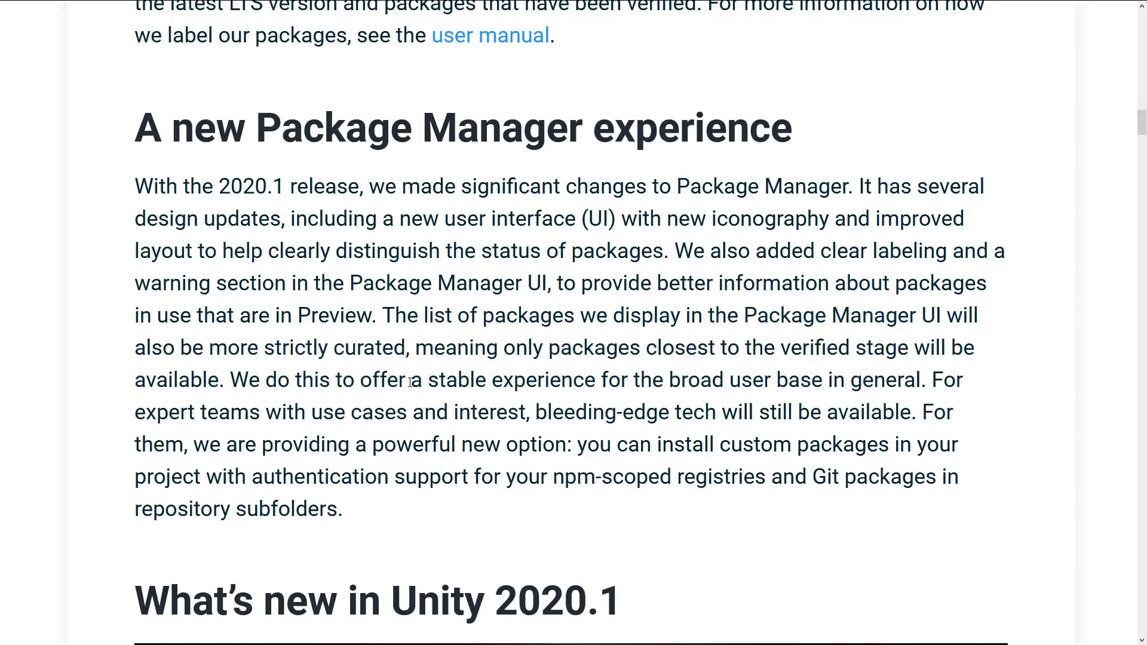
pyautogui.moveTo(296, 388); pyautogui.dragTo(726, 365)
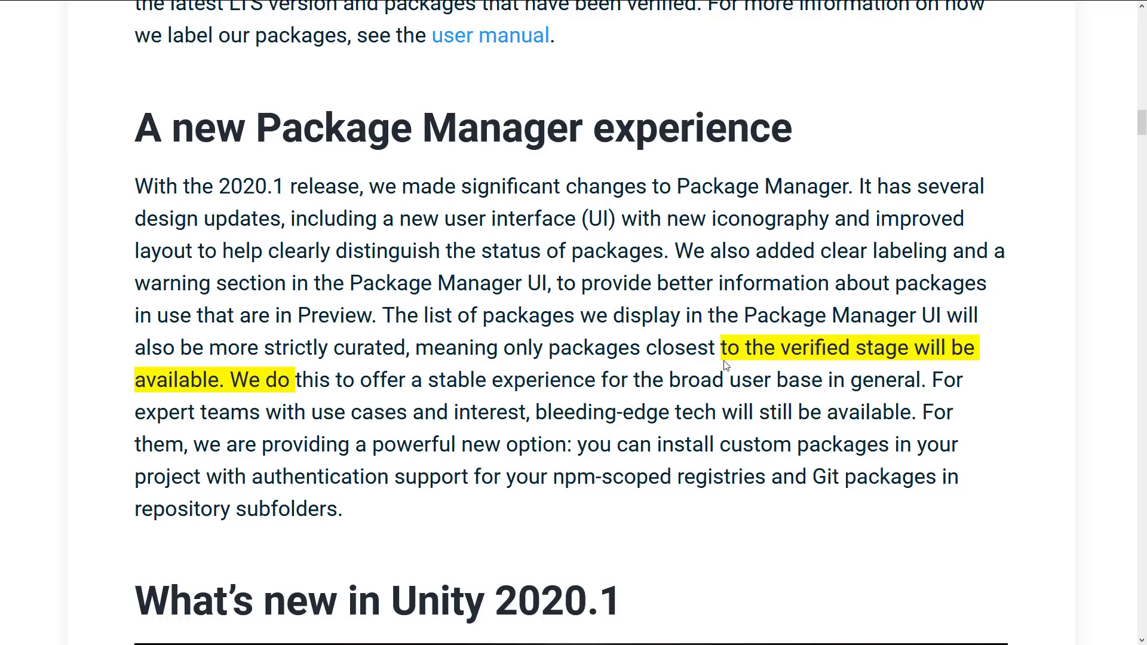
pyautogui.click(564, 399)
pyautogui.moveTo(478, 412); pyautogui.dragTo(773, 502)
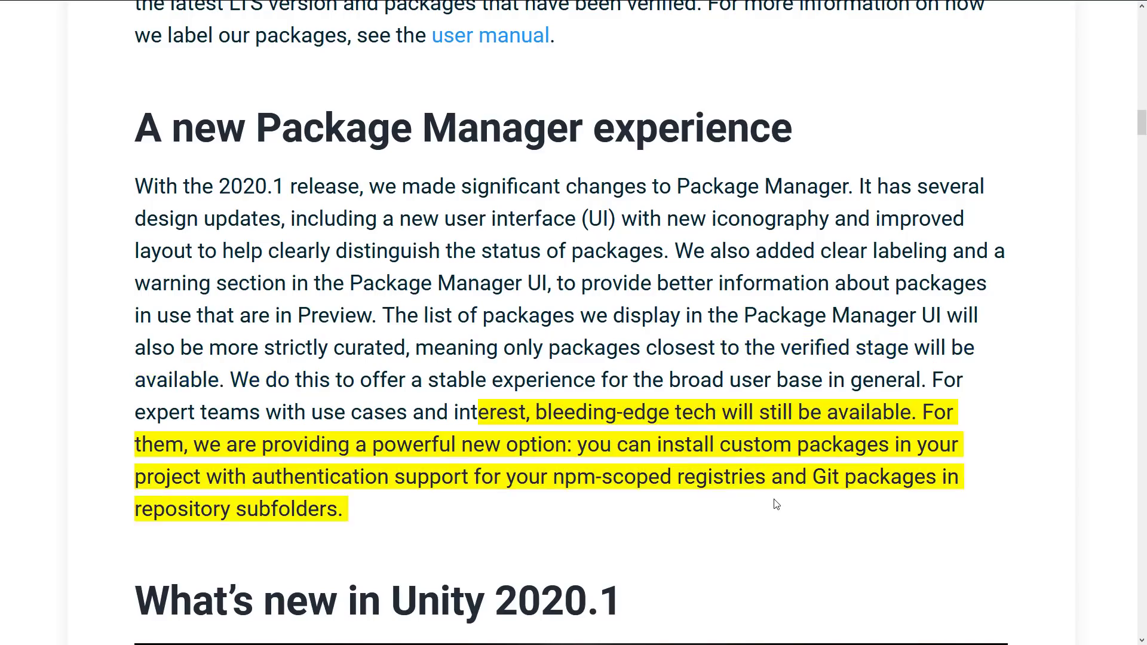
pyautogui.click(775, 501)
# Scroll further, highlight another passage, deselect it, and continue to 'What's new in Unity 2020.1'
pyautogui.scroll(-2, 775, 500)
pyautogui.moveTo(711, 386); pyautogui.dragTo(451, 331)
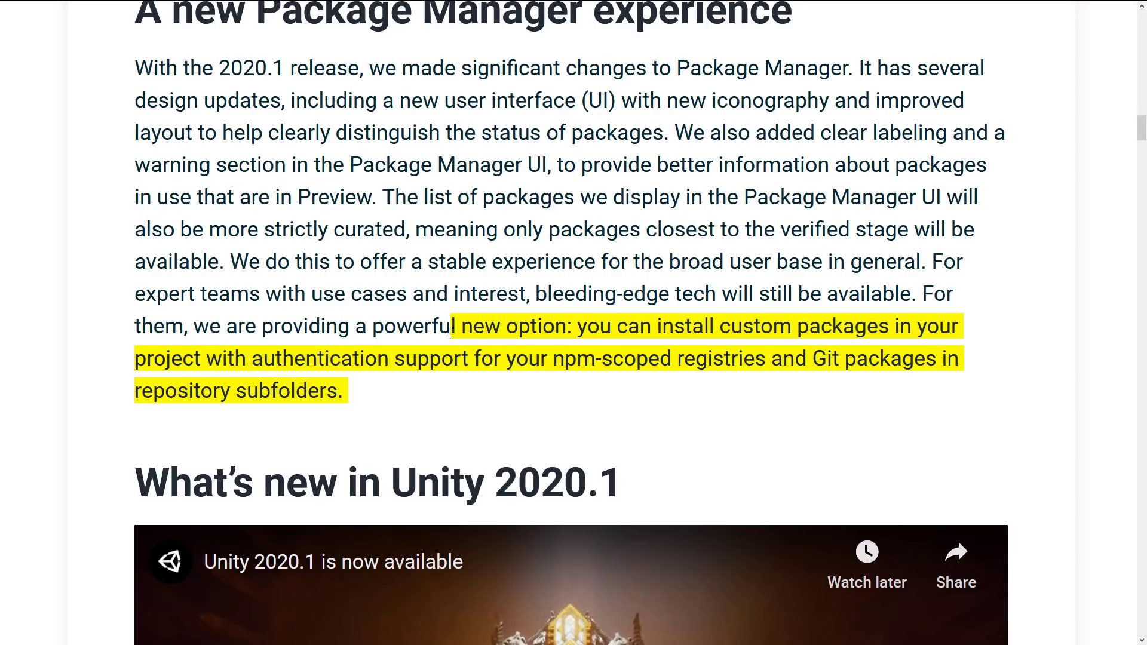
pyautogui.click(482, 175)
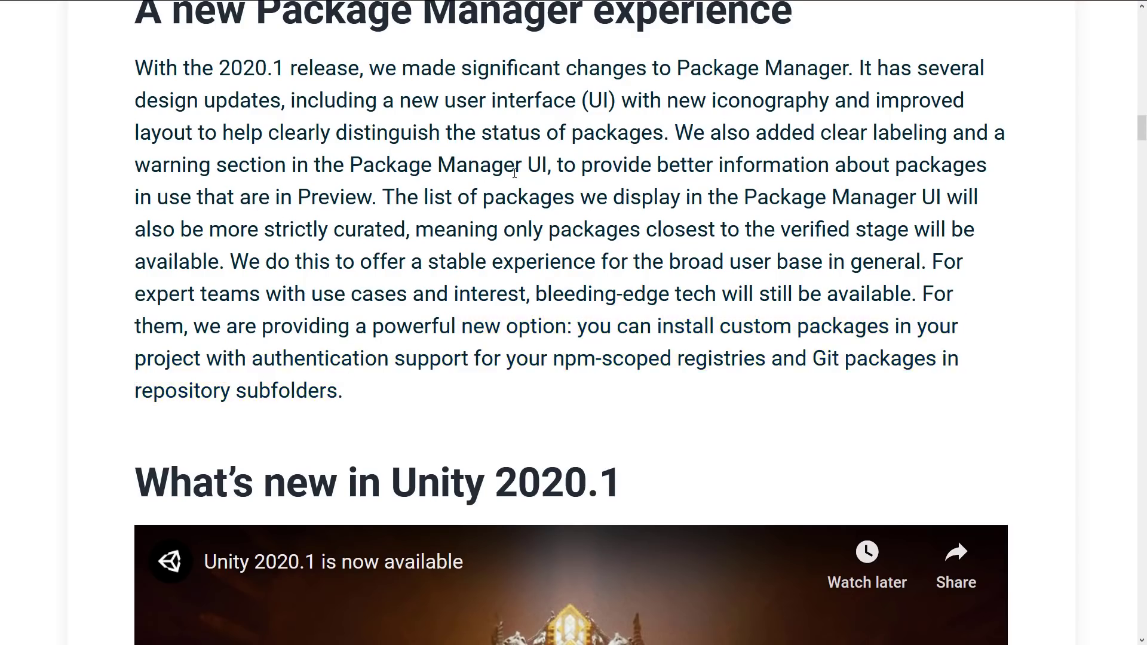
pyautogui.scroll(-15, 490, 197)
# Read the 'Editor and team workflows' section, highlighting the 2 GB file size figure, then scroll on
pyautogui.scroll(-2, 501, 227)
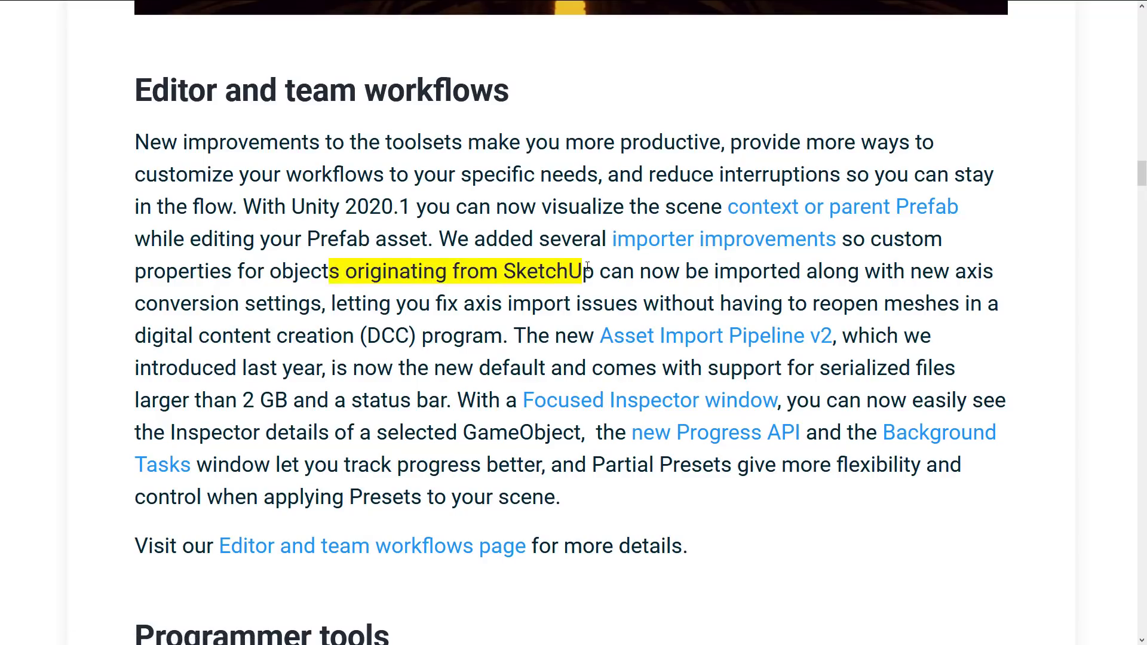
pyautogui.scroll(-2, 587, 267)
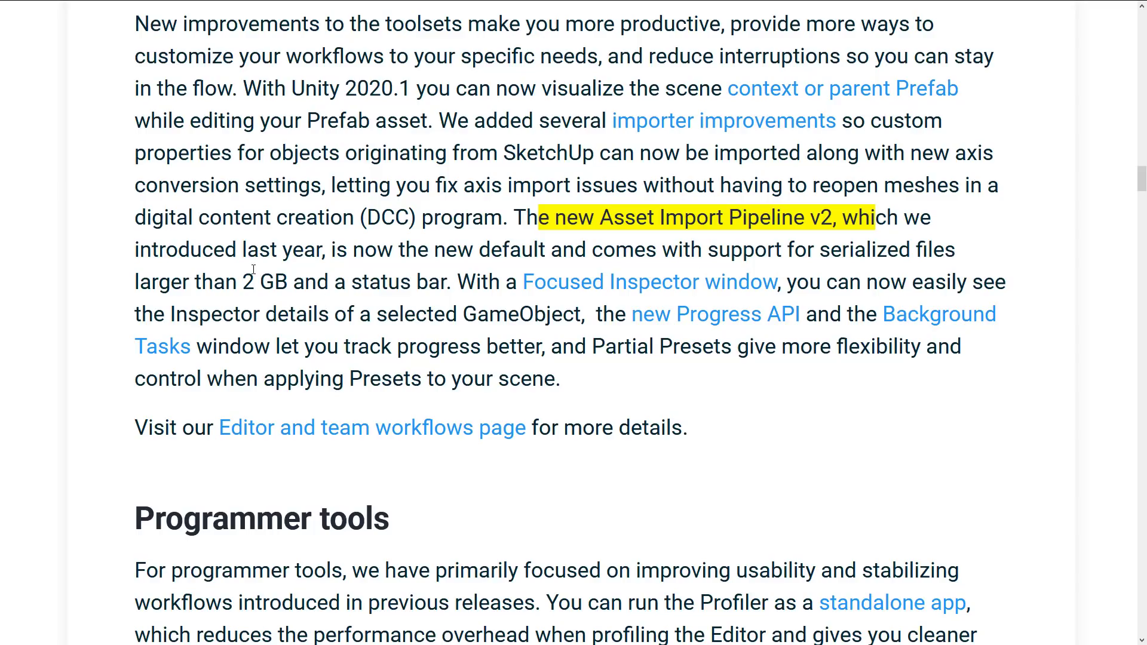
pyautogui.moveTo(242, 282); pyautogui.dragTo(267, 276)
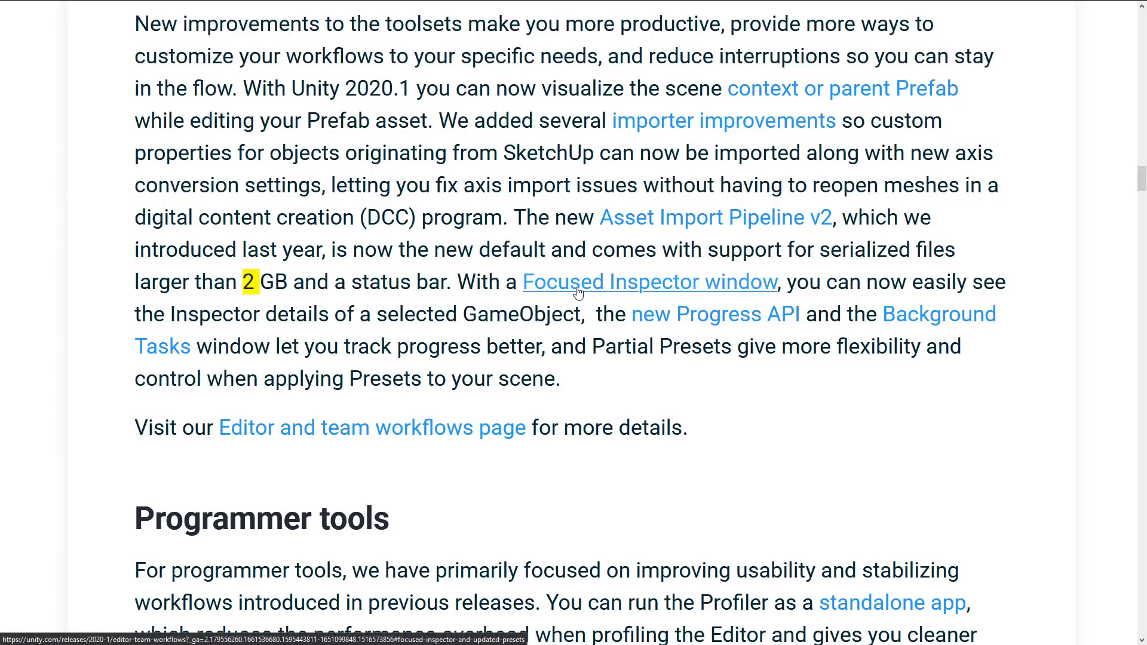
pyautogui.click(412, 306)
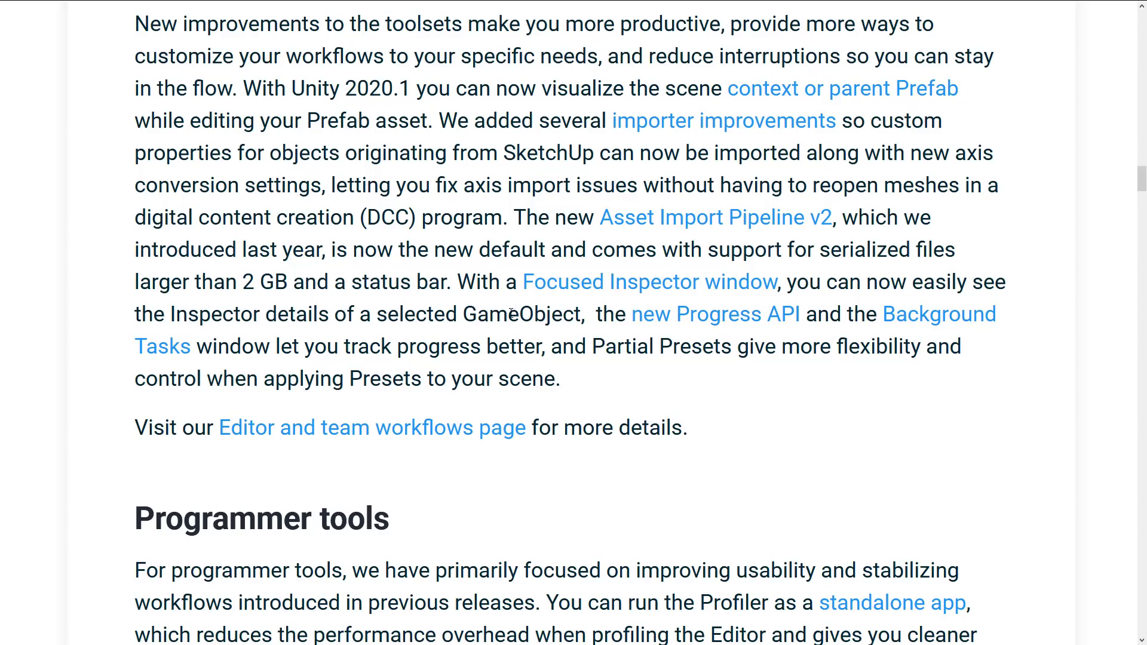
pyautogui.scroll(-2, 511, 312)
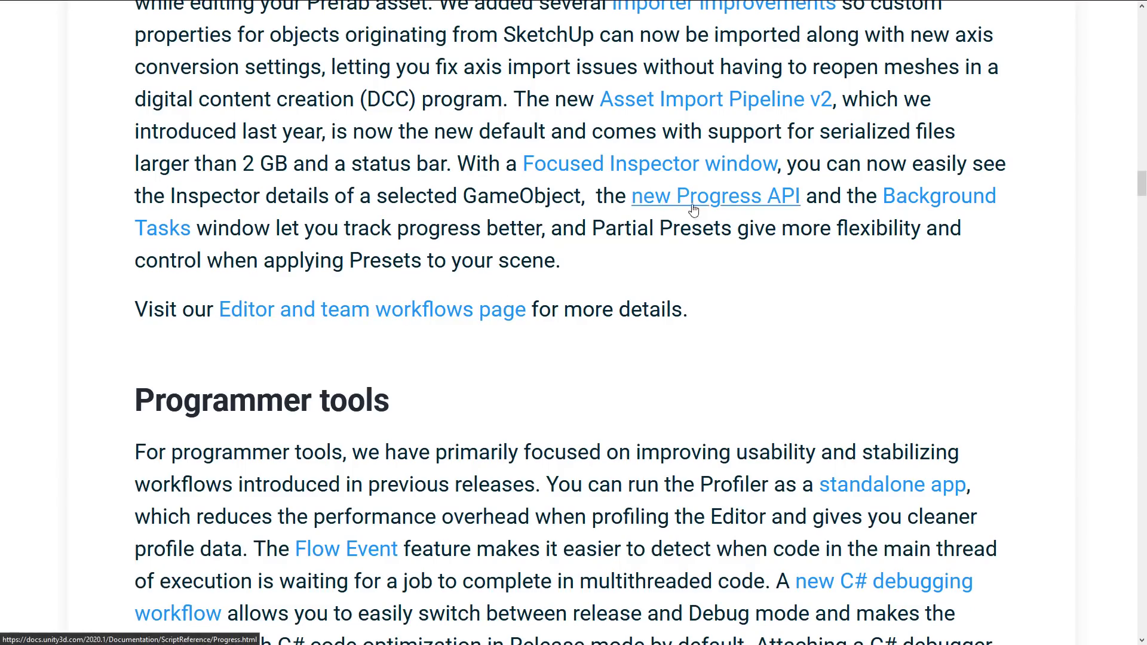
# Scroll the blog post through 'Programmer tools' down to the 'Artist tooling and creative workflows' heading
pyautogui.scroll(-4, 513, 256)
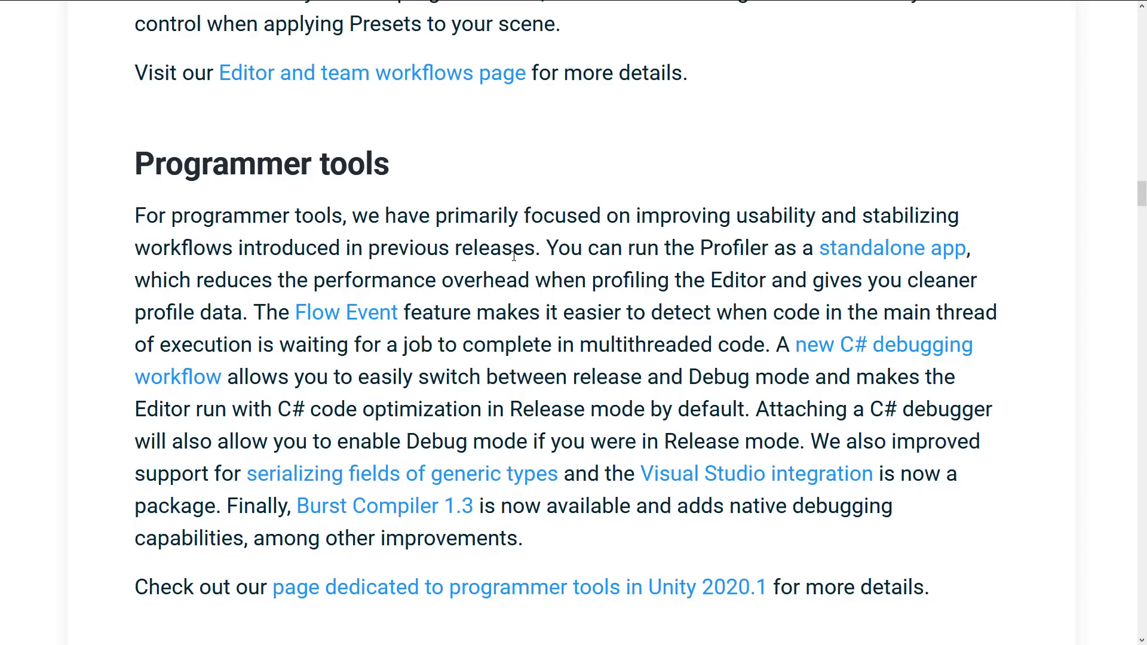
pyautogui.scroll(-2, 514, 256)
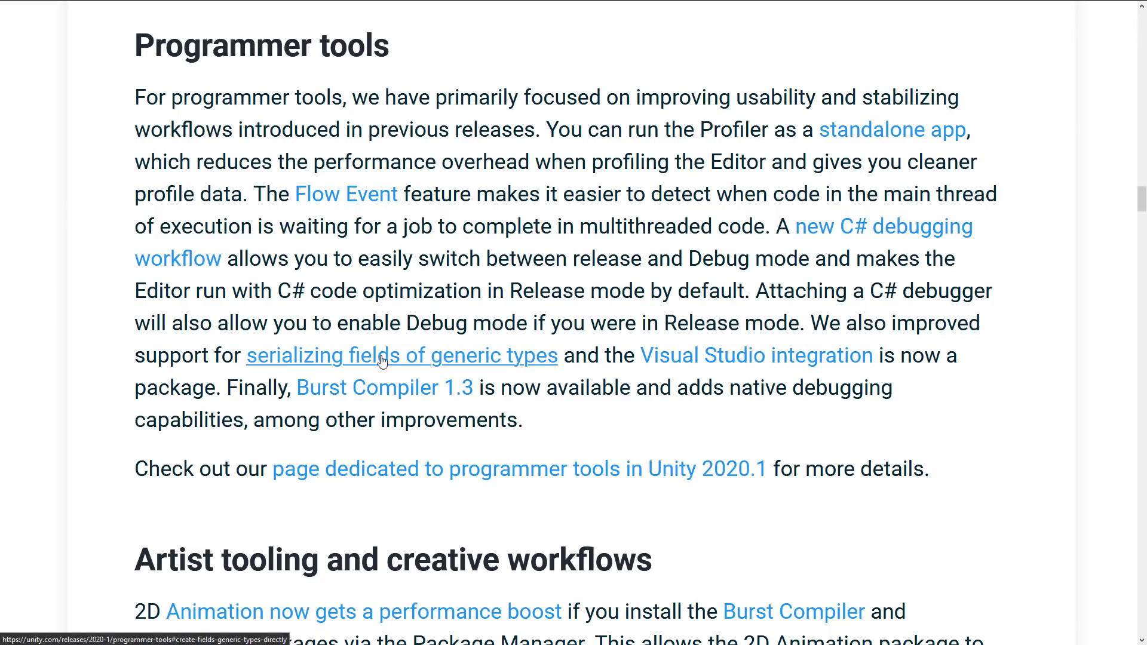
pyautogui.scroll(-2, 757, 237)
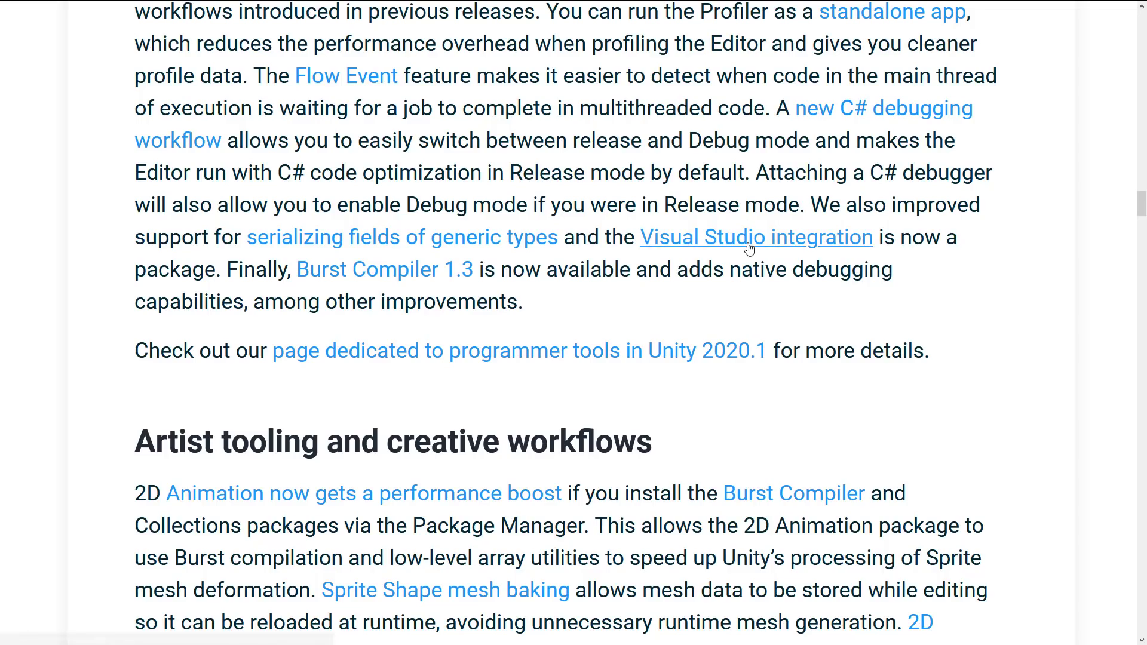
pyautogui.scroll(-2, 529, 212)
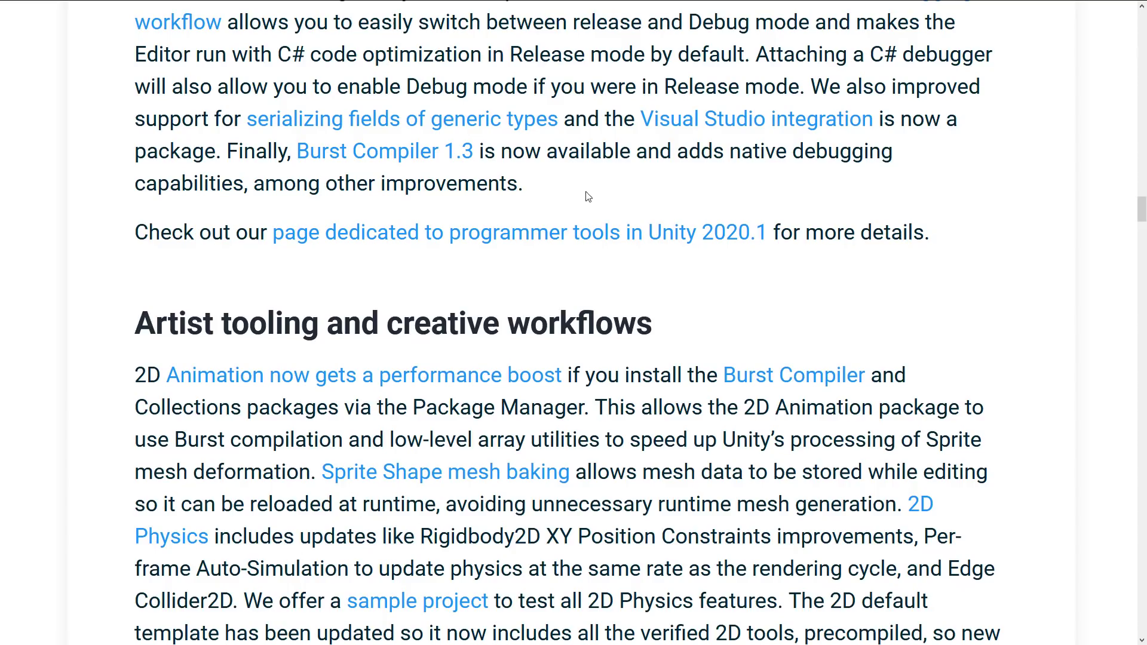
# Read through 2D Animation and Physics, briefly highlighting the sentence on Cinemachine 2.5 being verified
pyautogui.scroll(-4, 588, 194)
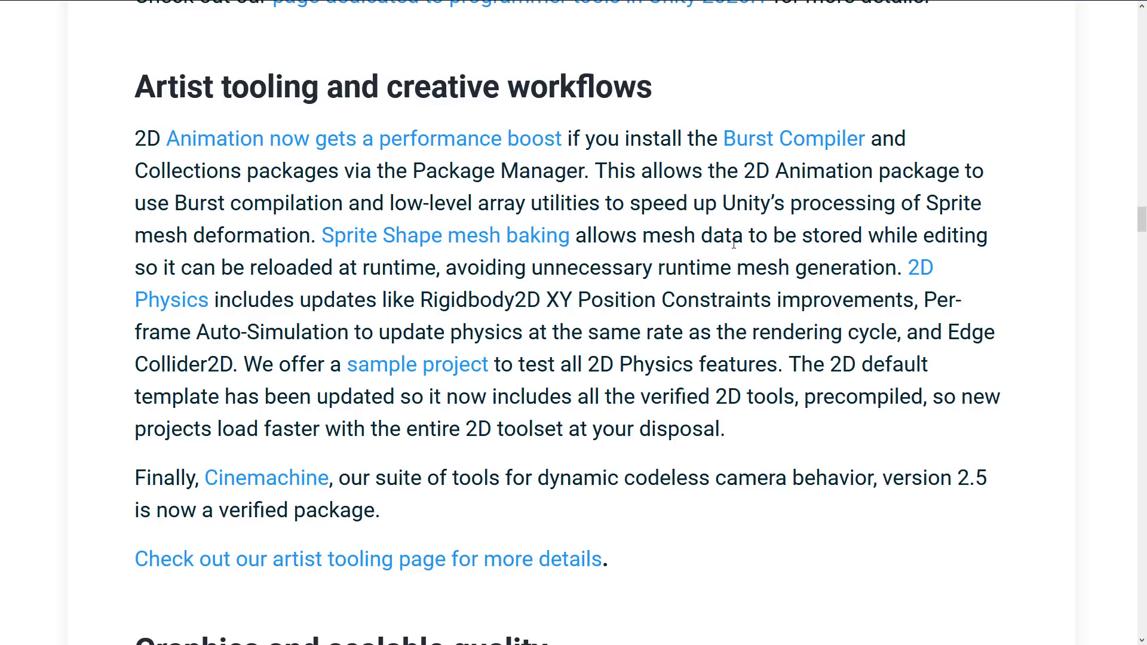
pyautogui.scroll(-2, 734, 243)
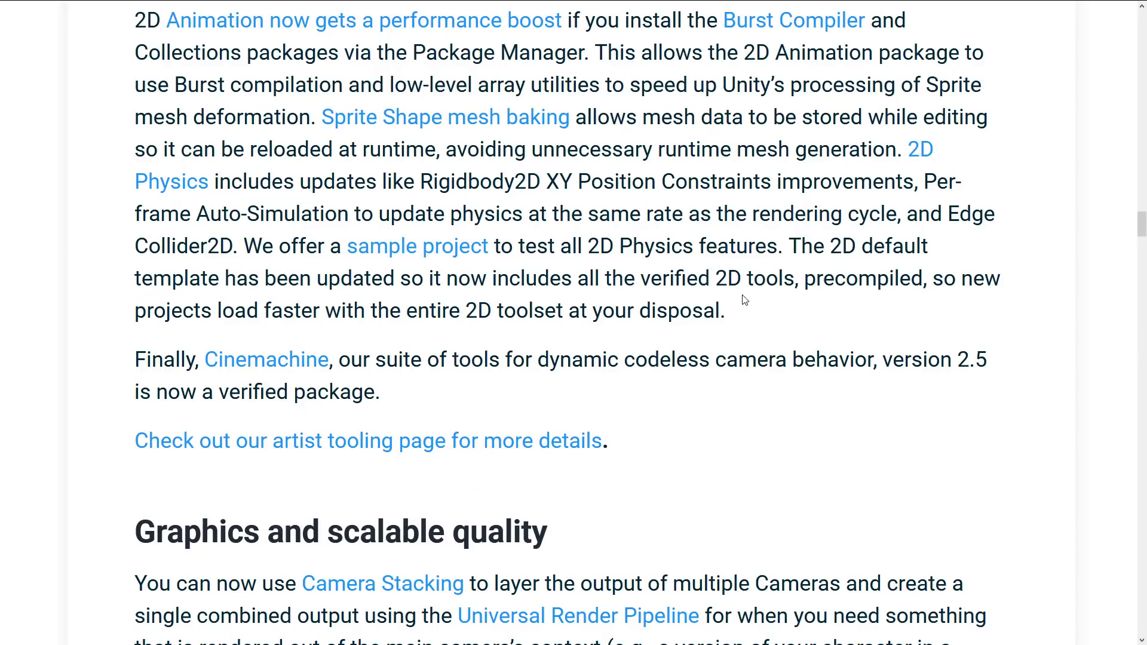
pyautogui.scroll(-2, 665, 286)
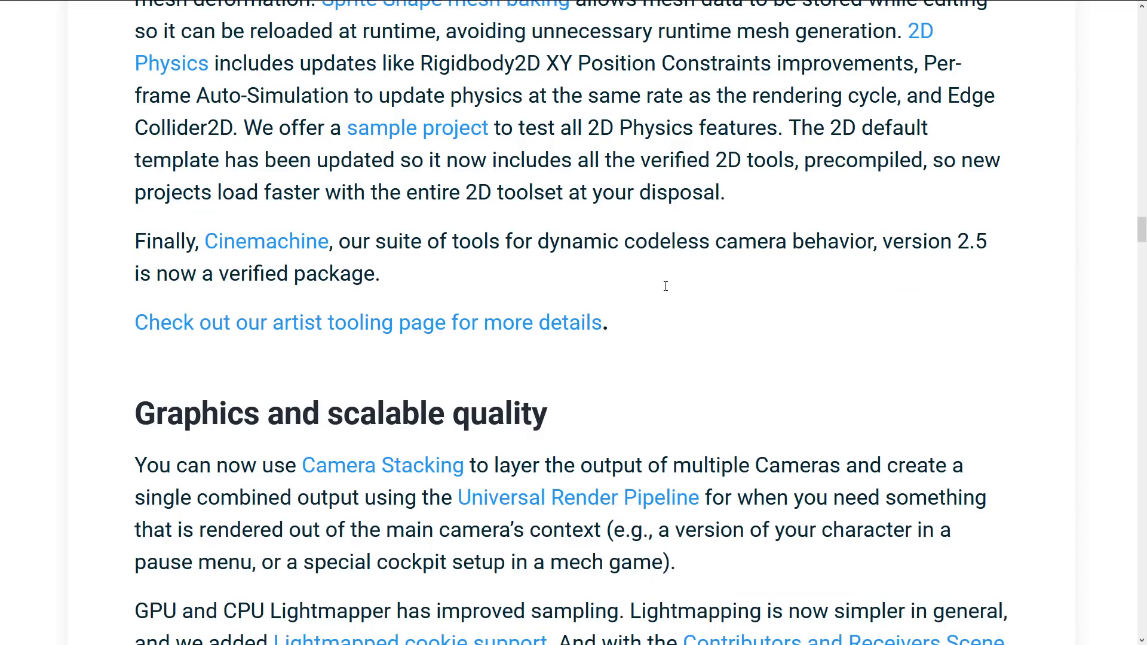
pyautogui.scroll(-2, 665, 286)
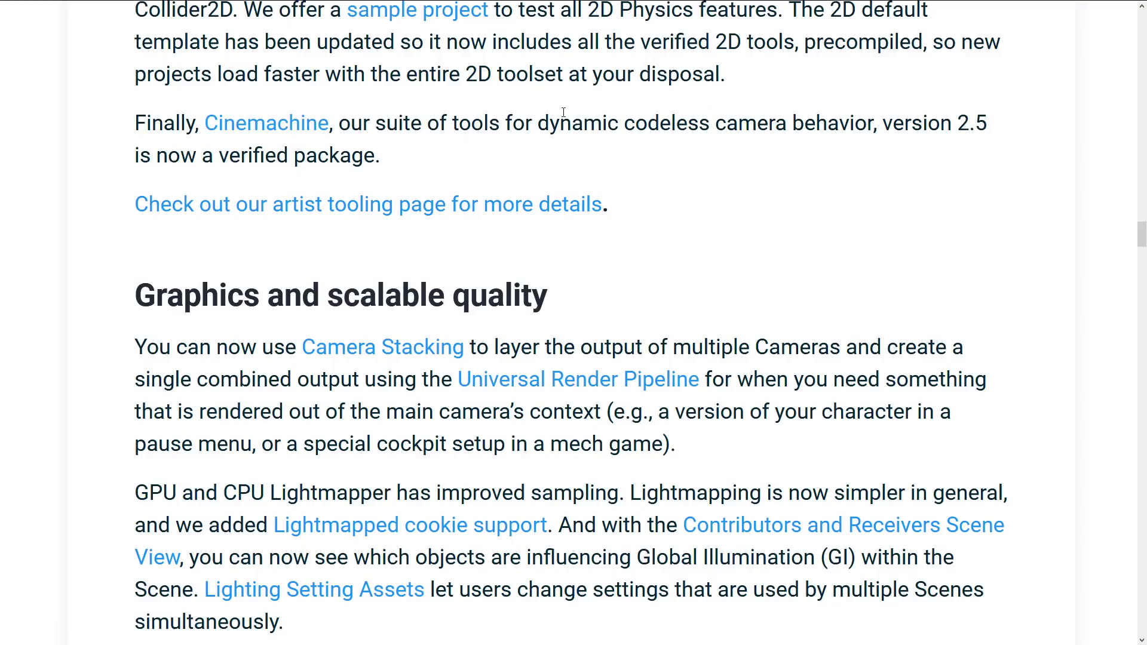
pyautogui.moveTo(904, 123); pyautogui.dragTo(380, 161)
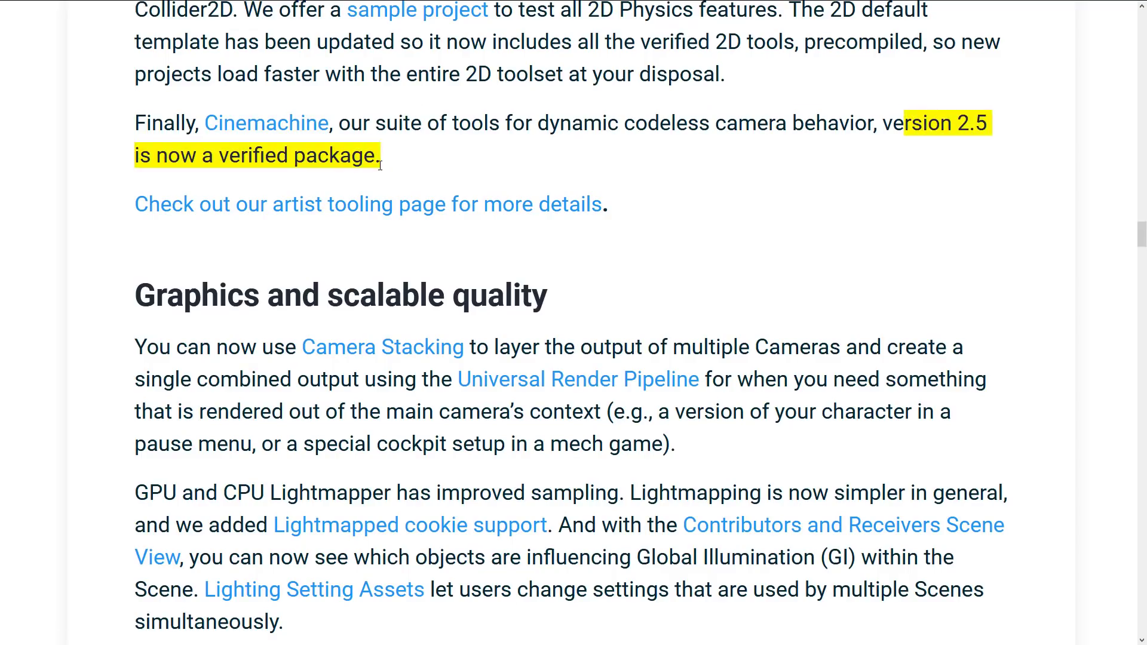
pyautogui.click(381, 164)
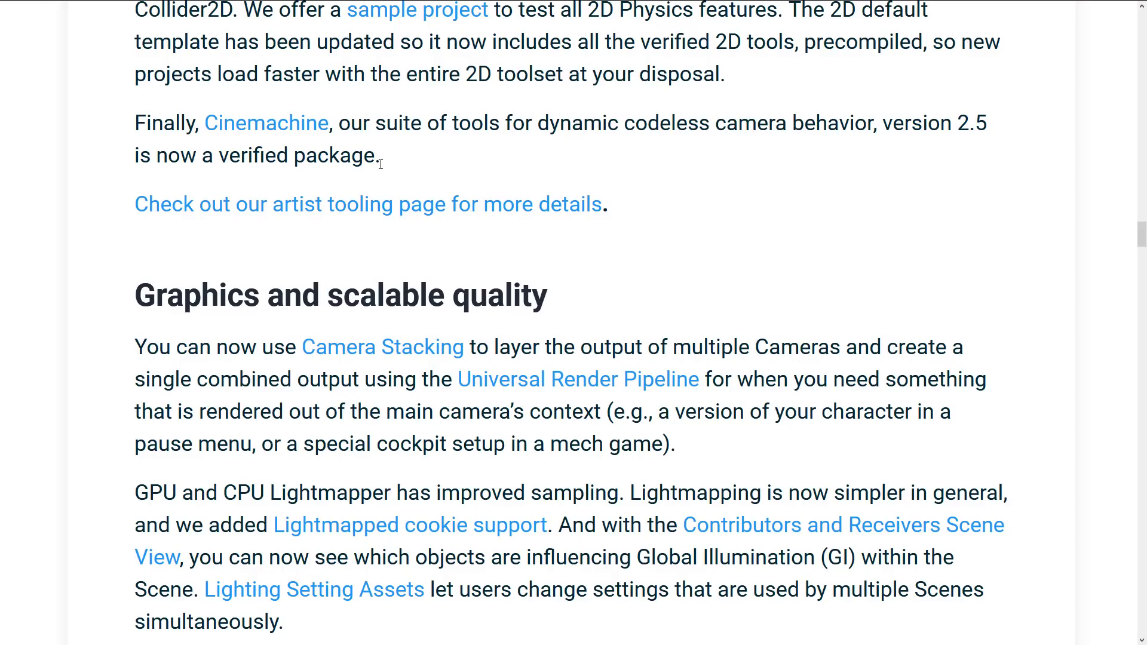
# Scroll past Camera Stacking, Lightmapper and Platforms coverage of Input System, AR Foundation and HDR
pyautogui.scroll(-4, 423, 149)
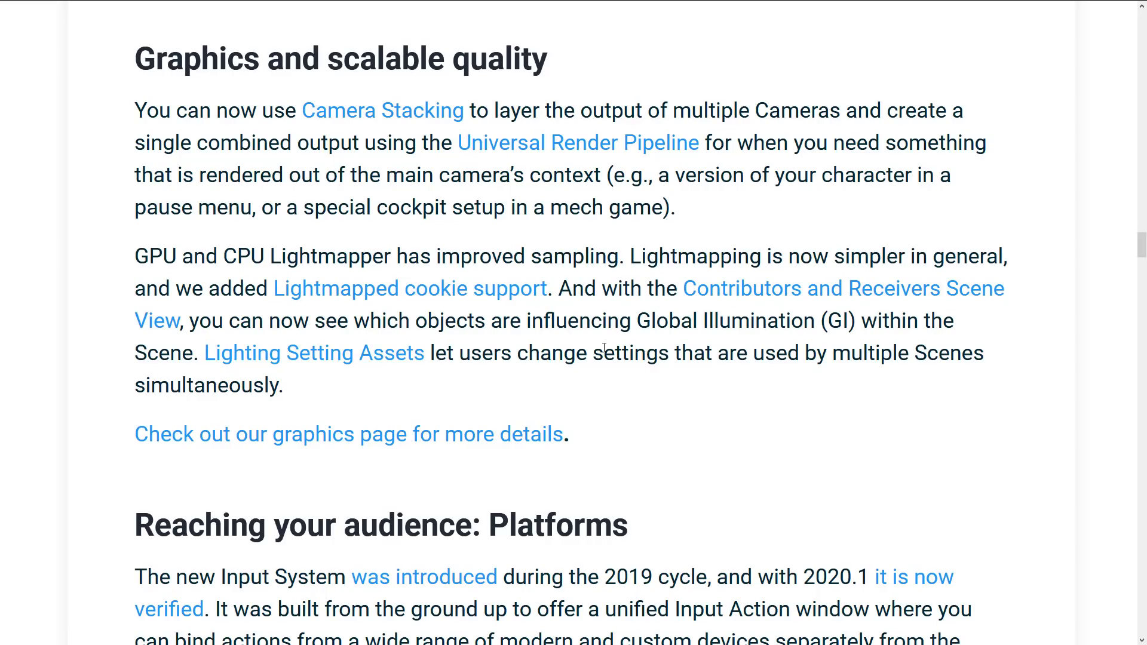
pyautogui.scroll(-8, 729, 352)
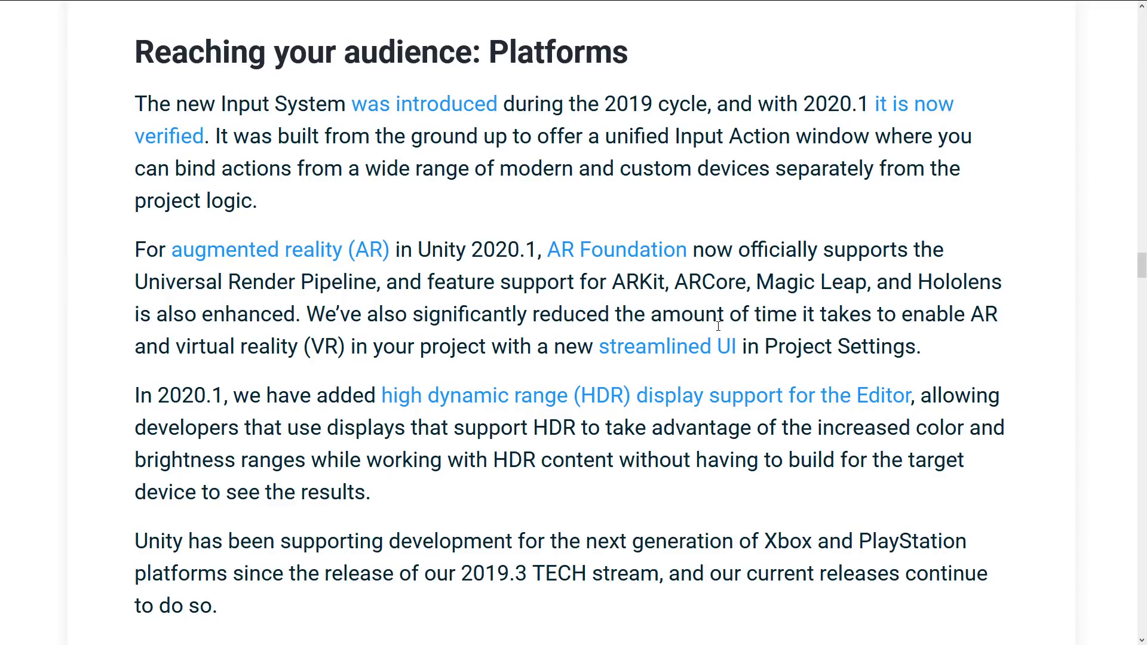
# Scroll past the AR and HDR paragraphs to the Preview packages and git URL explanation
pyautogui.scroll(-2, 542, 205)
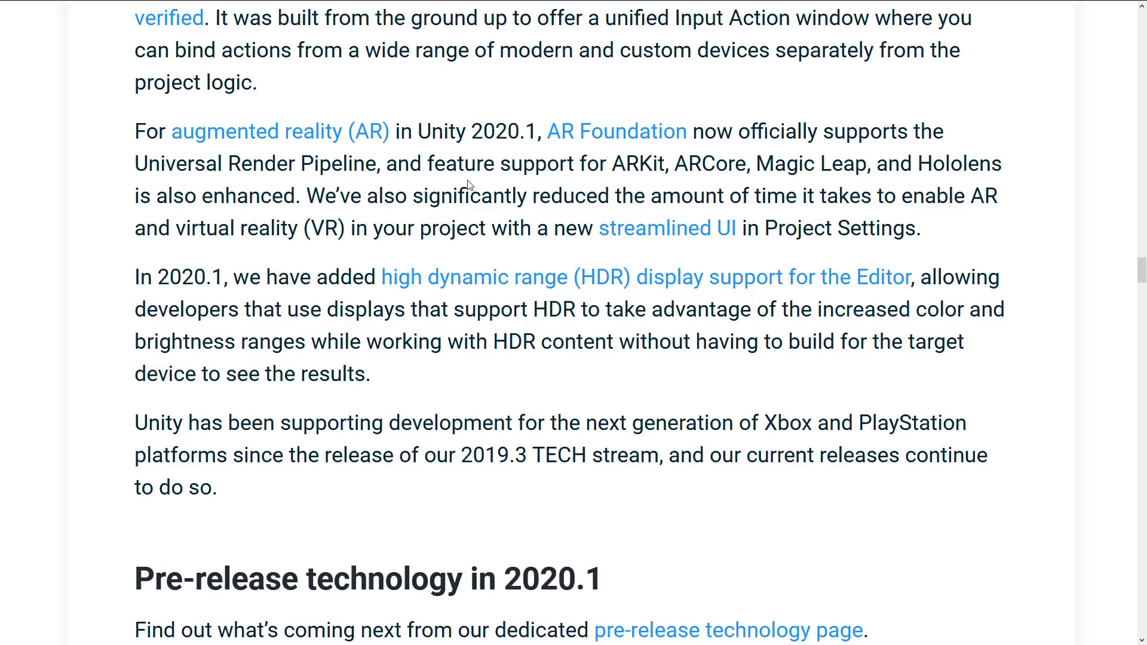
pyautogui.scroll(-2, 468, 186)
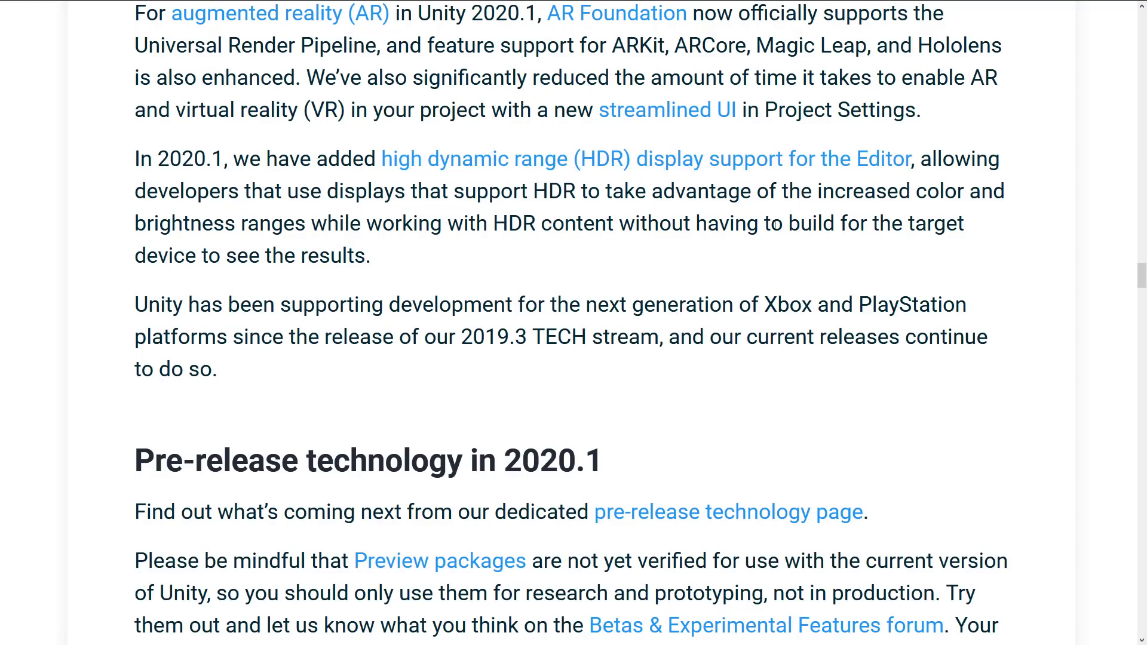
pyautogui.scroll(-2, 775, 224)
pyautogui.scroll(-6, 775, 224)
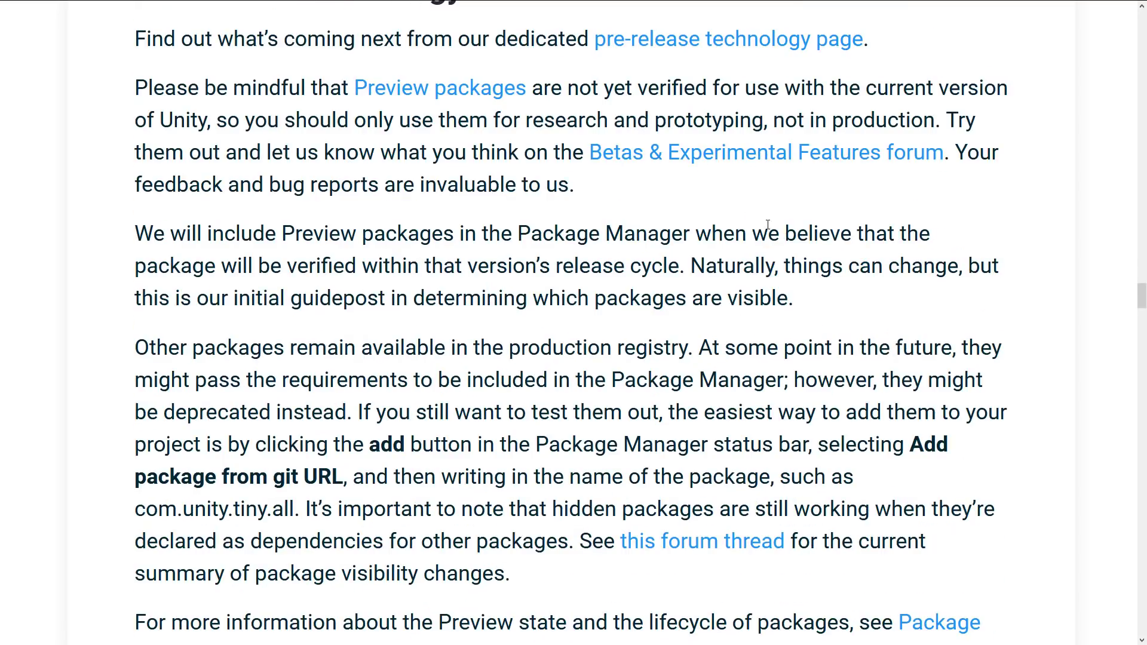
# Read the Preview package highlights and 'Two TECH stream releases in 2020', noting 2020.2 in Q4
pyautogui.scroll(2, 775, 224)
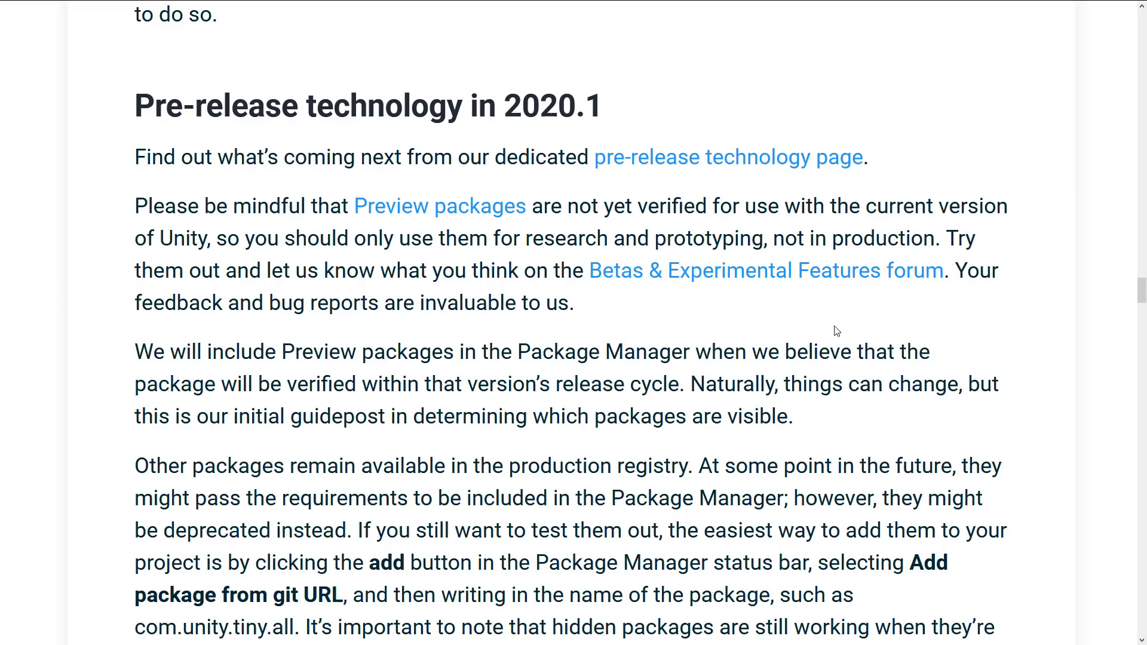
pyautogui.scroll(-6, 687, 321)
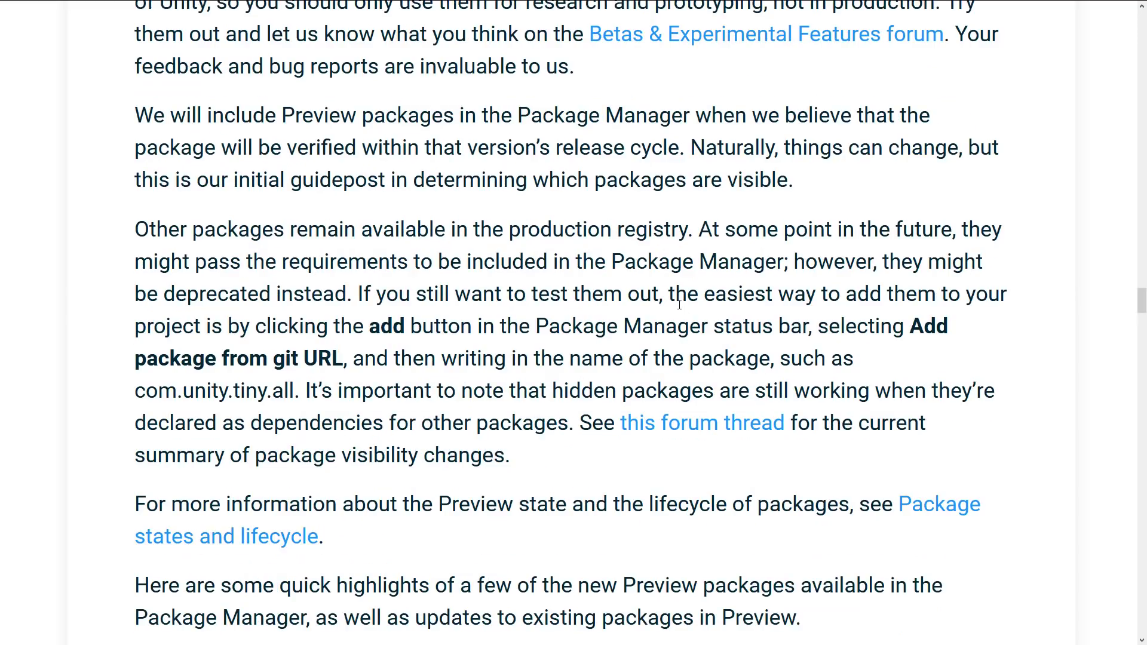
pyautogui.scroll(-8, 667, 292)
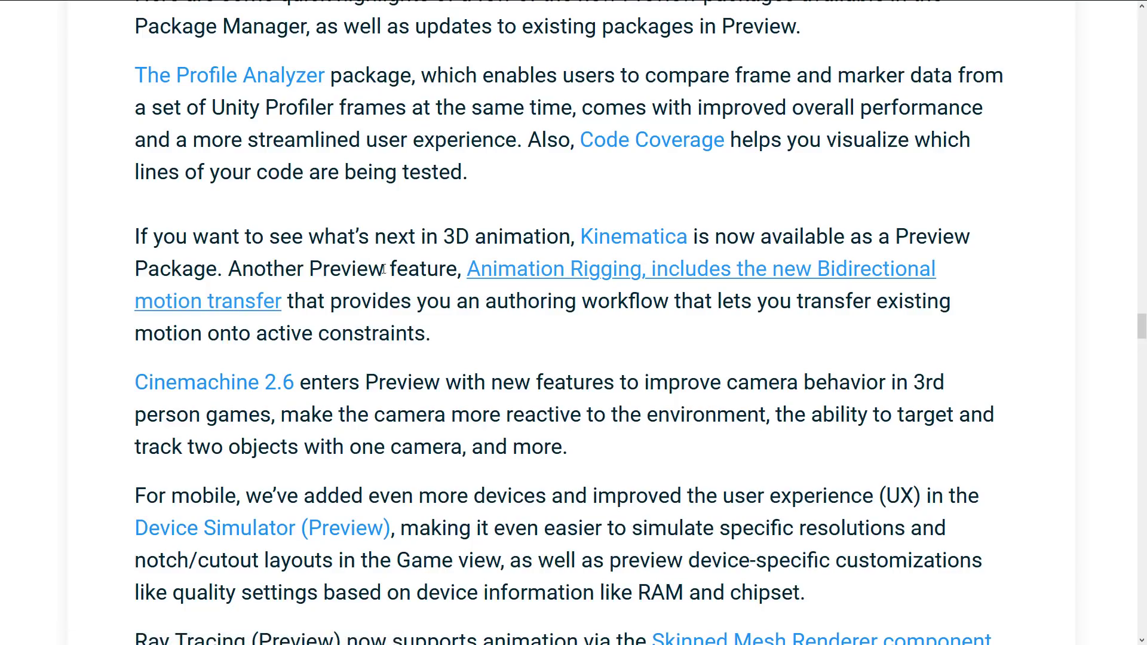
pyautogui.scroll(-2, 582, 329)
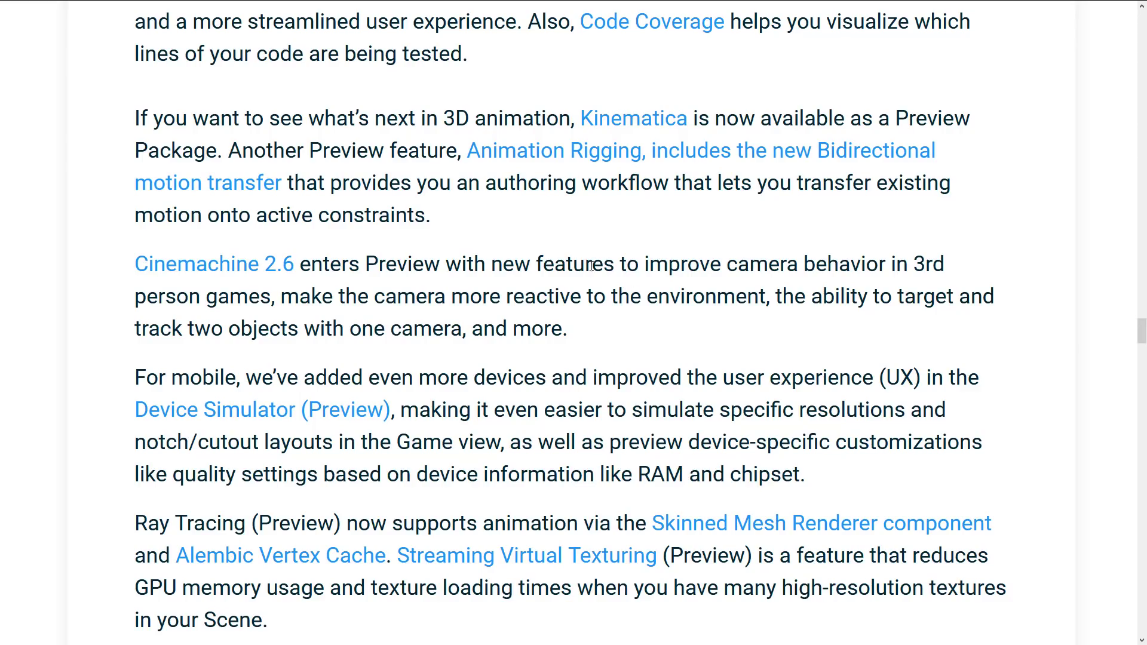
pyautogui.scroll(-2, 452, 252)
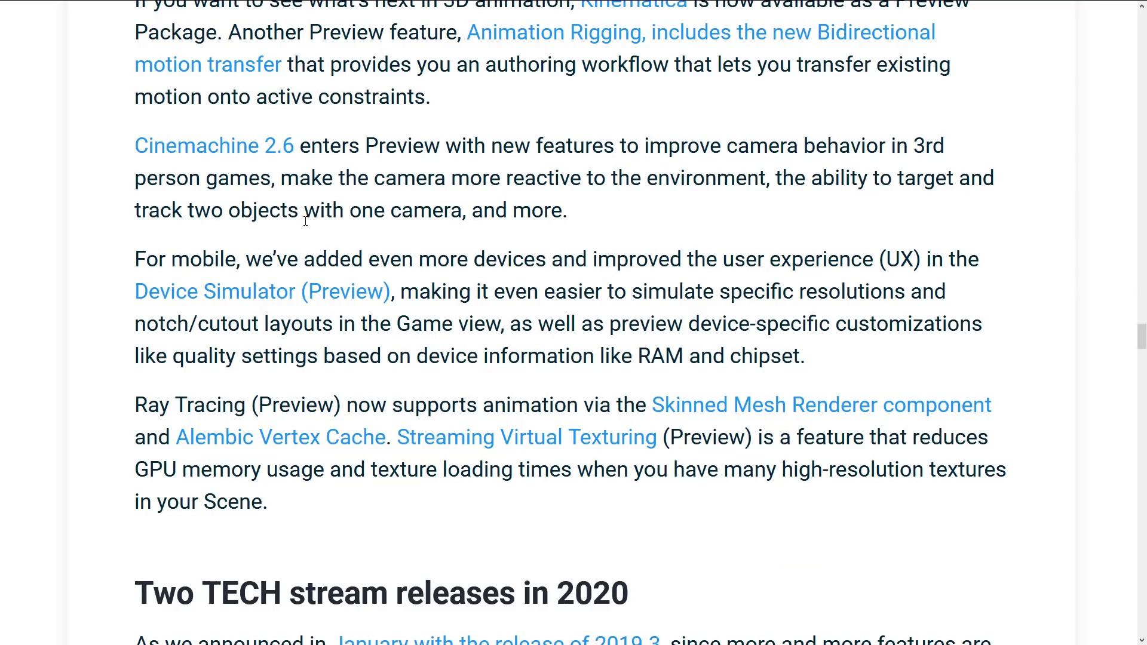
pyautogui.scroll(-2, 418, 223)
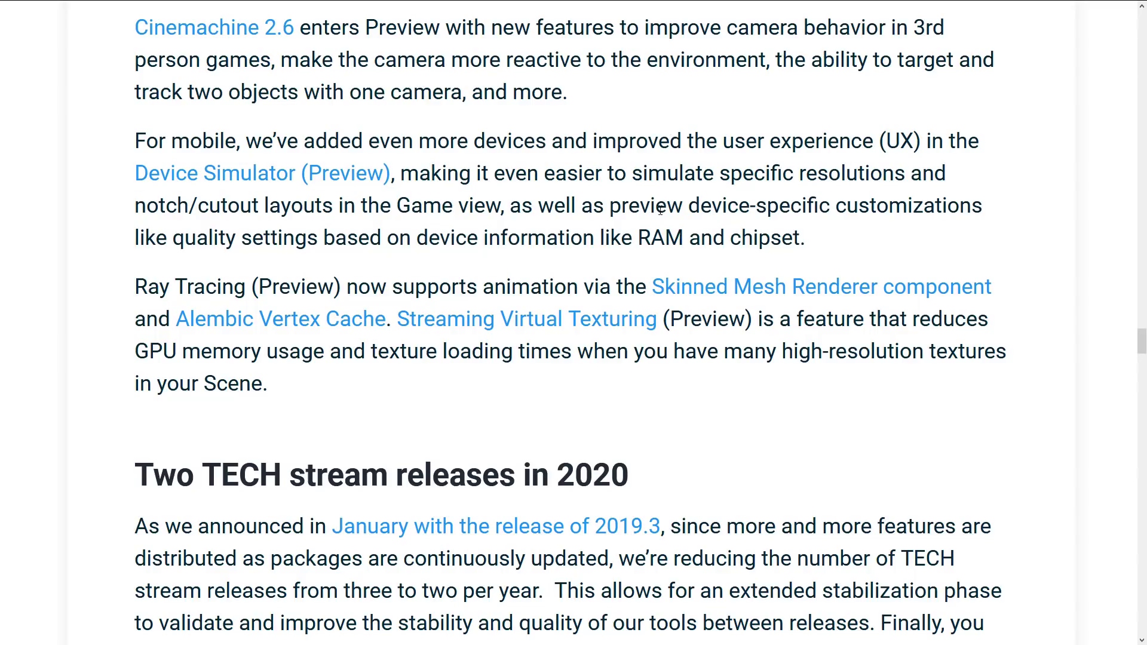
pyautogui.scroll(-2, 765, 219)
pyautogui.scroll(-2, 764, 208)
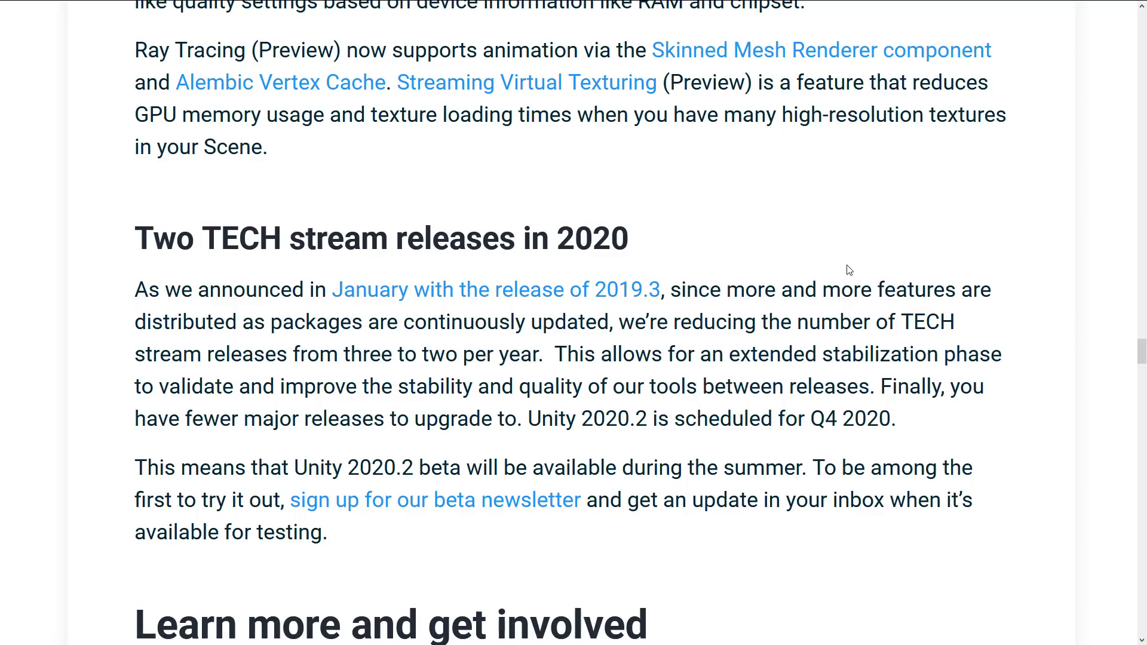
# Scroll the 2020.1.0f1 release notes fixes list down to the Version Control entries
pyautogui.scroll(-10, 833, 273)
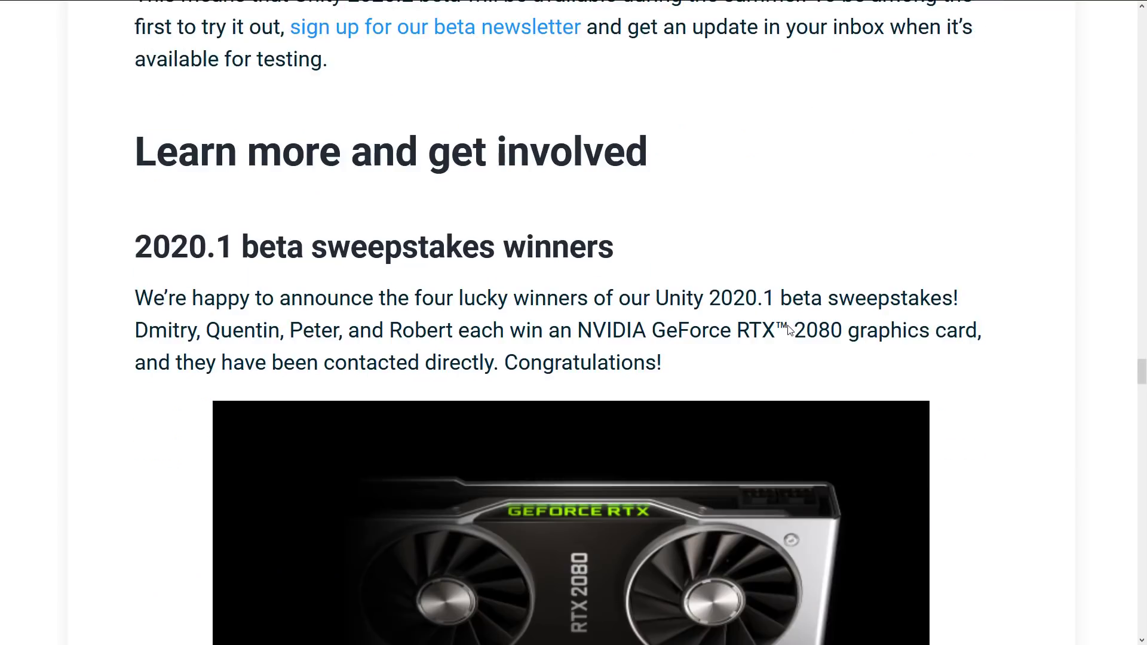
pyautogui.scroll(-8, 788, 323)
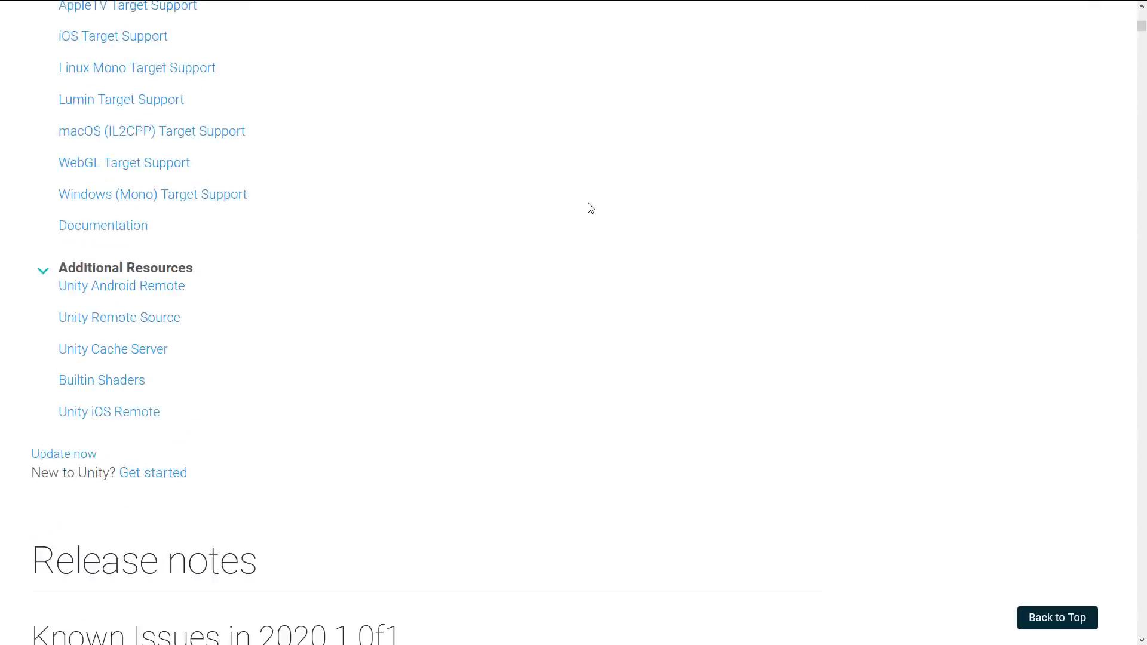
pyautogui.scroll(-20, 590, 207)
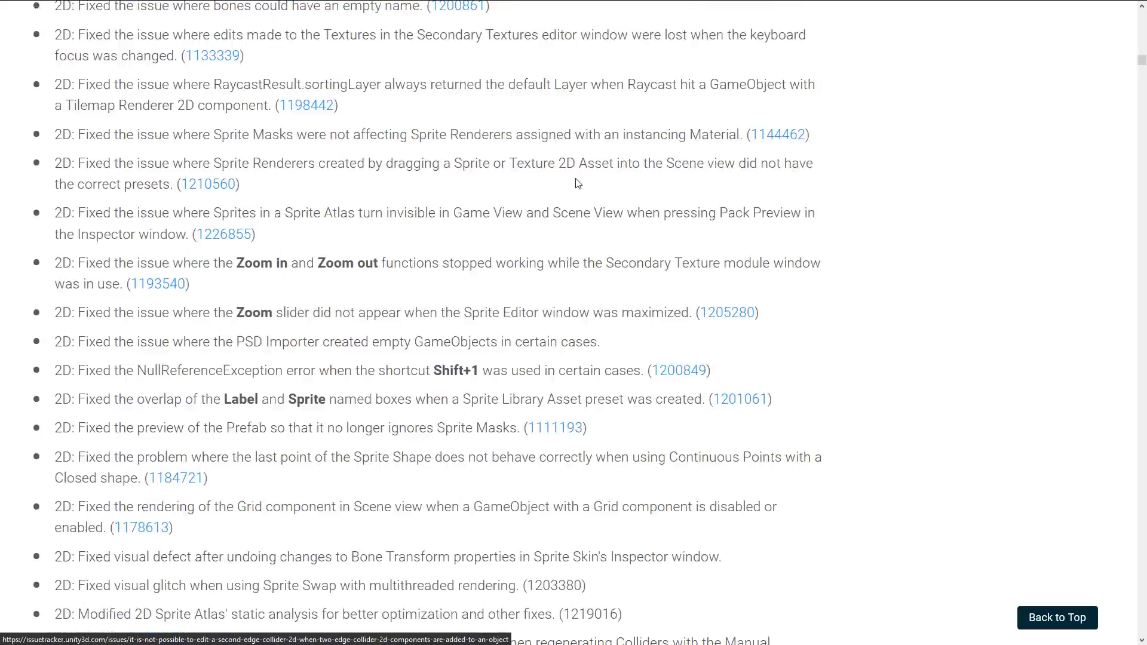
pyautogui.scroll(-20, 579, 183)
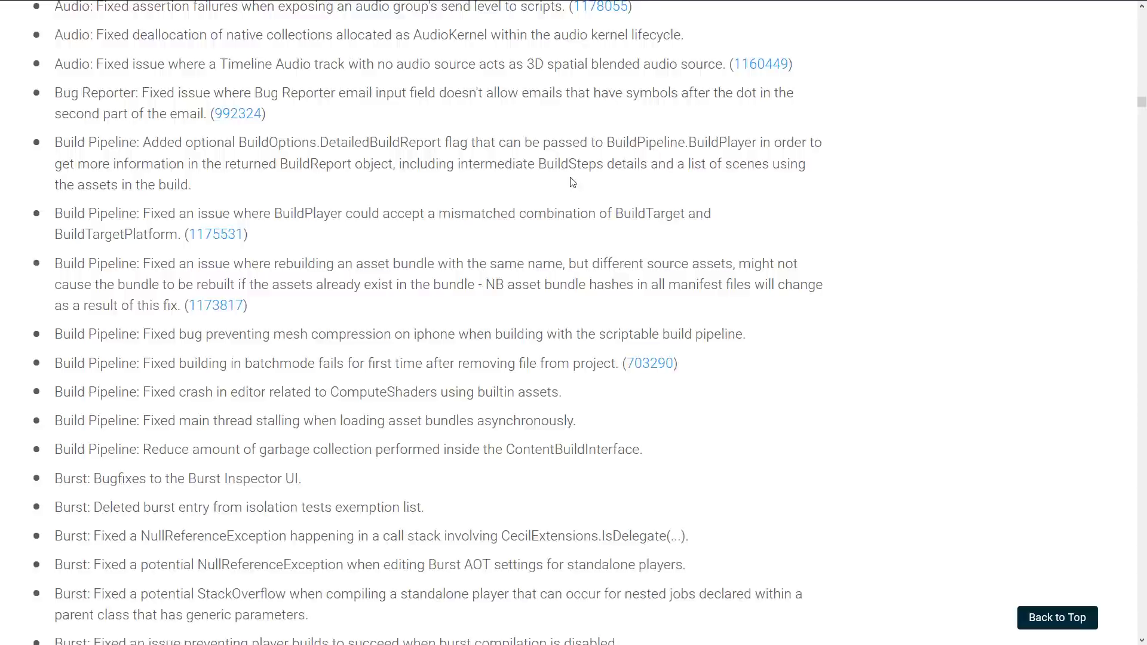
pyautogui.scroll(-20, 572, 182)
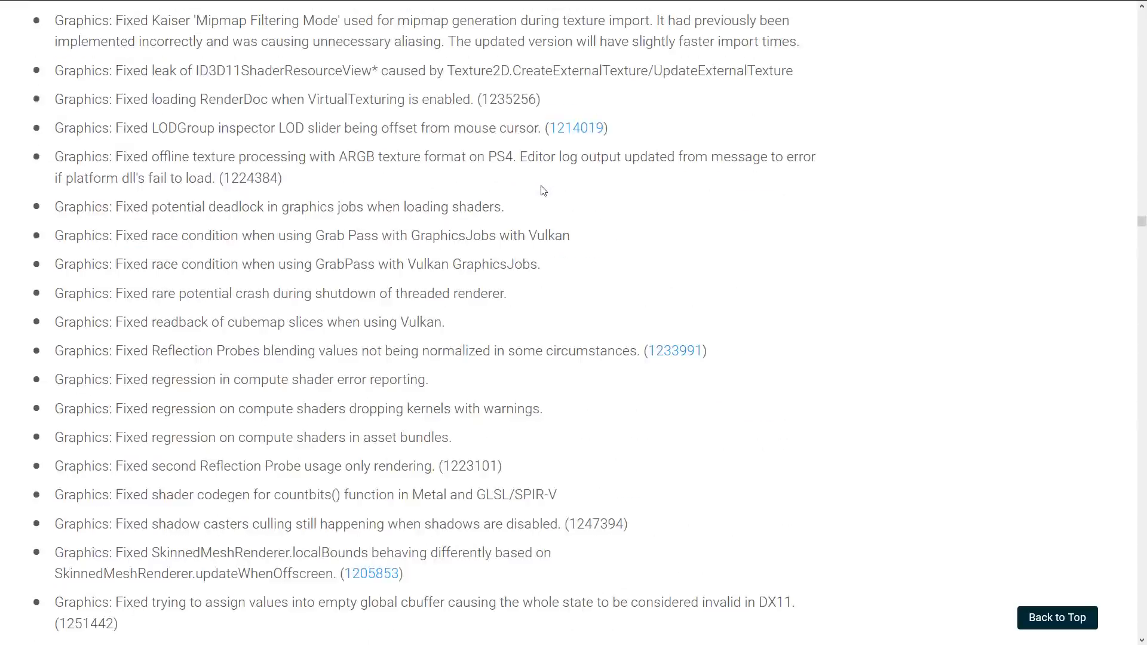
pyautogui.scroll(-20, 543, 191)
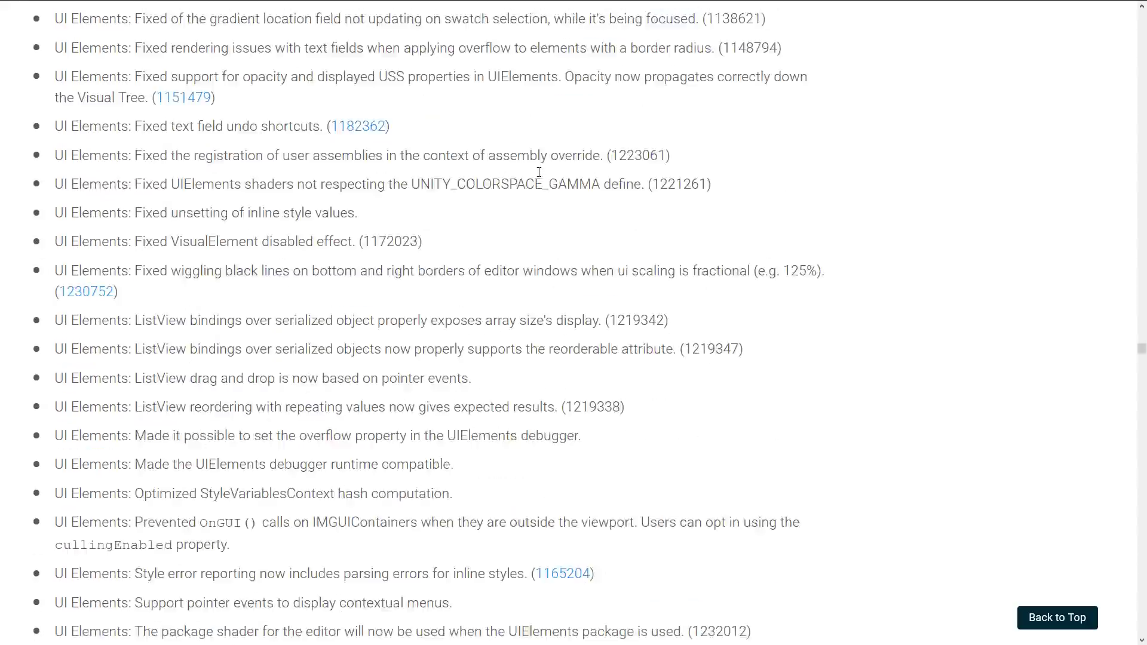
pyautogui.scroll(-6, 539, 172)
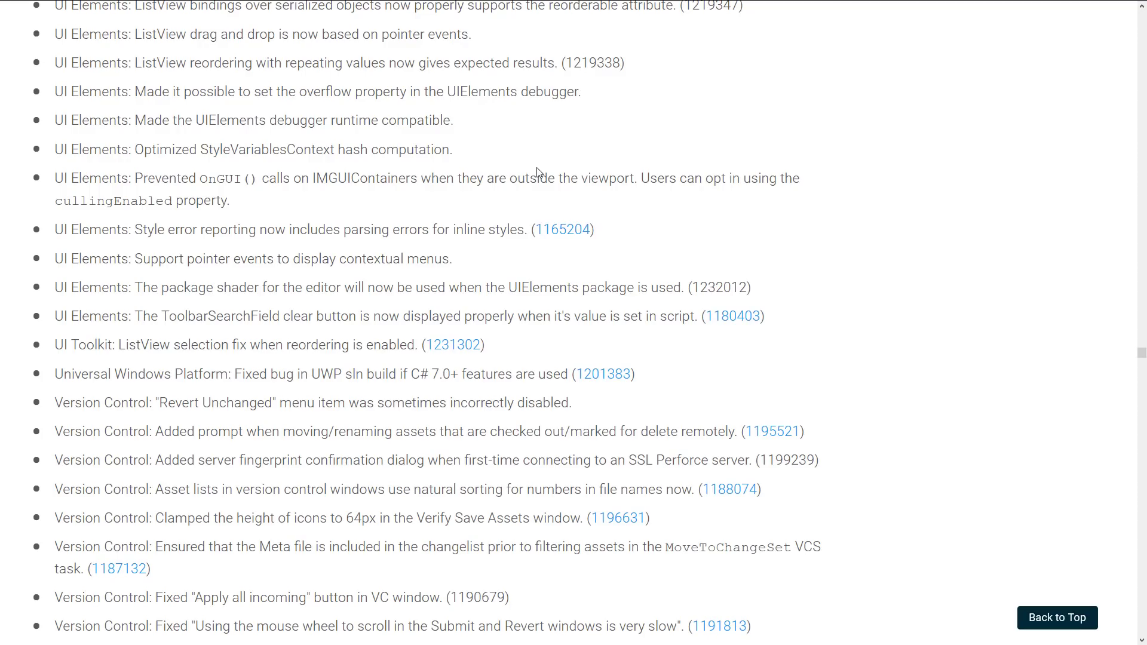
pyautogui.scroll(-9, 537, 172)
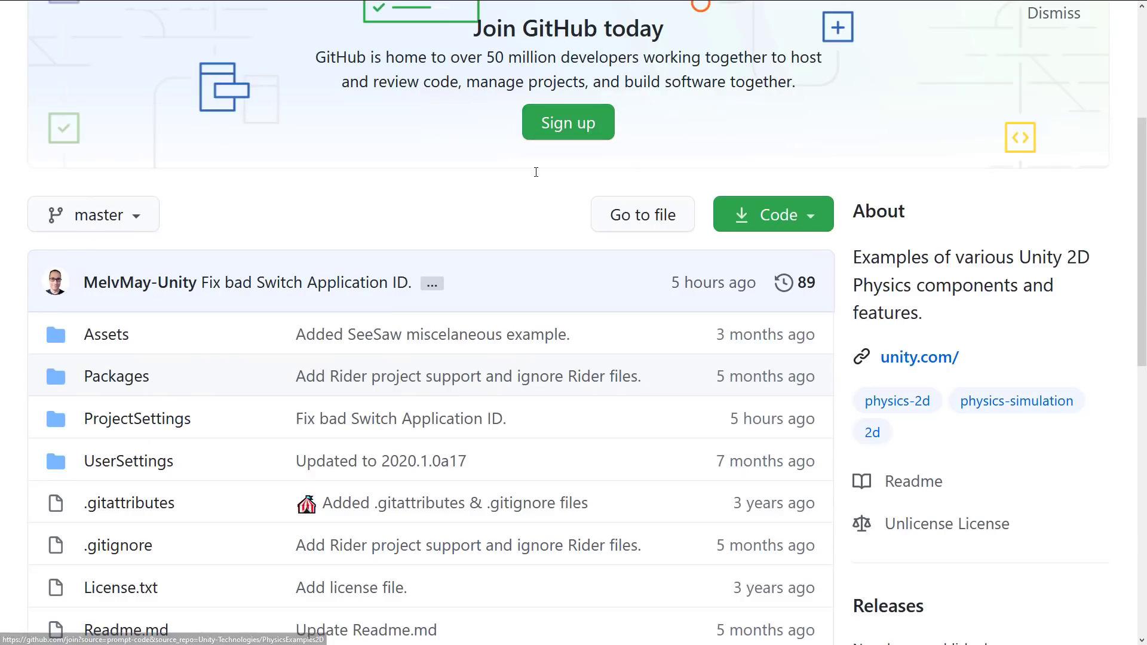
# Browse the PhysicsExamples2D repository's file list and its '2D Physics Examples' readme introduction
pyautogui.scroll(4, 632, 292)
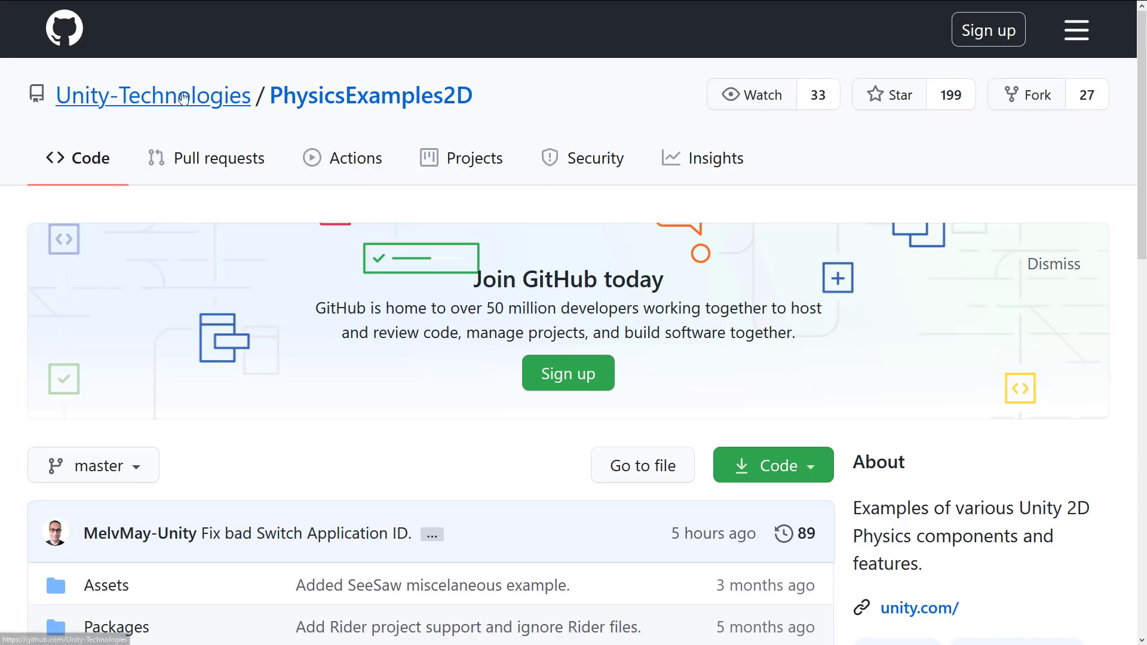
pyautogui.scroll(-12, 526, 307)
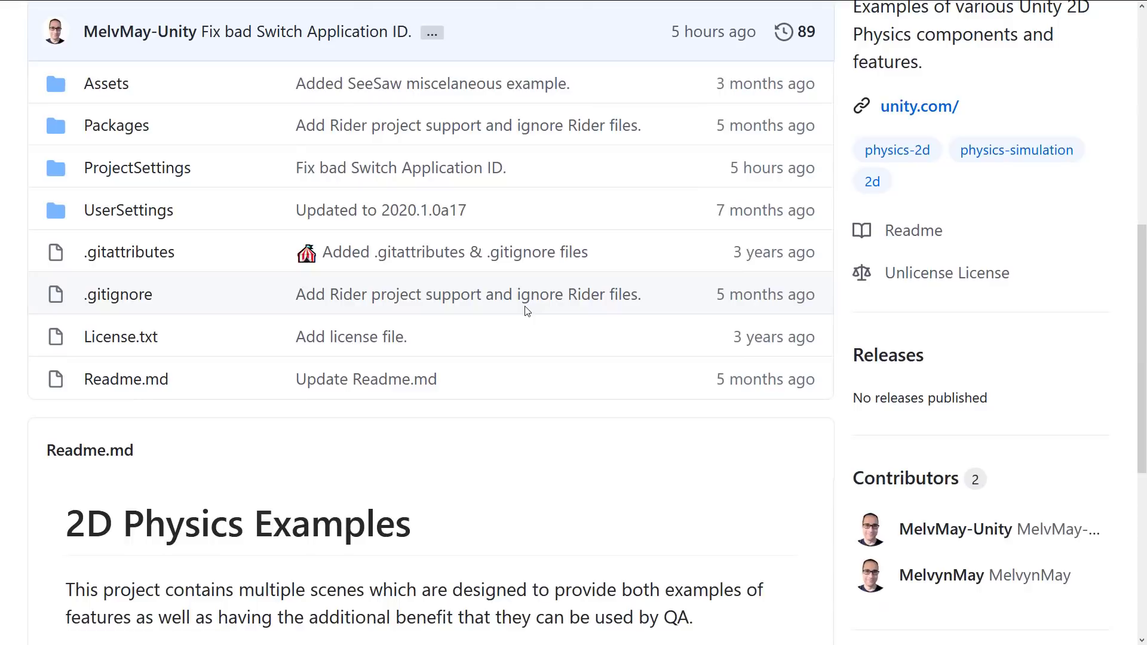
pyautogui.scroll(10, 526, 307)
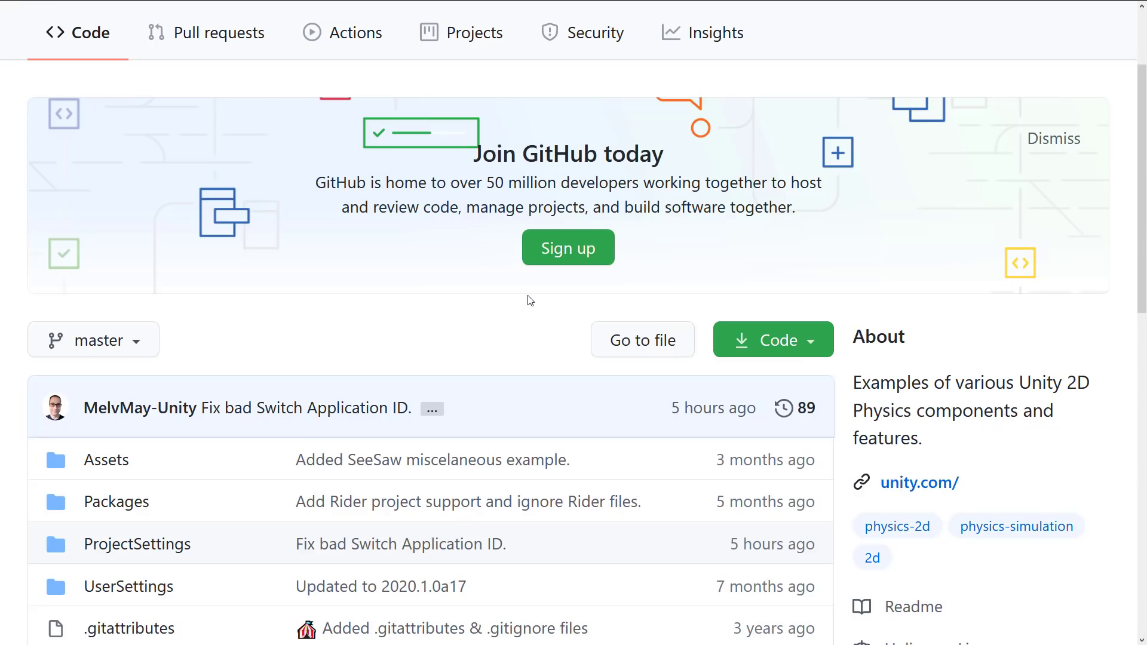
pyautogui.scroll(-6, 674, 349)
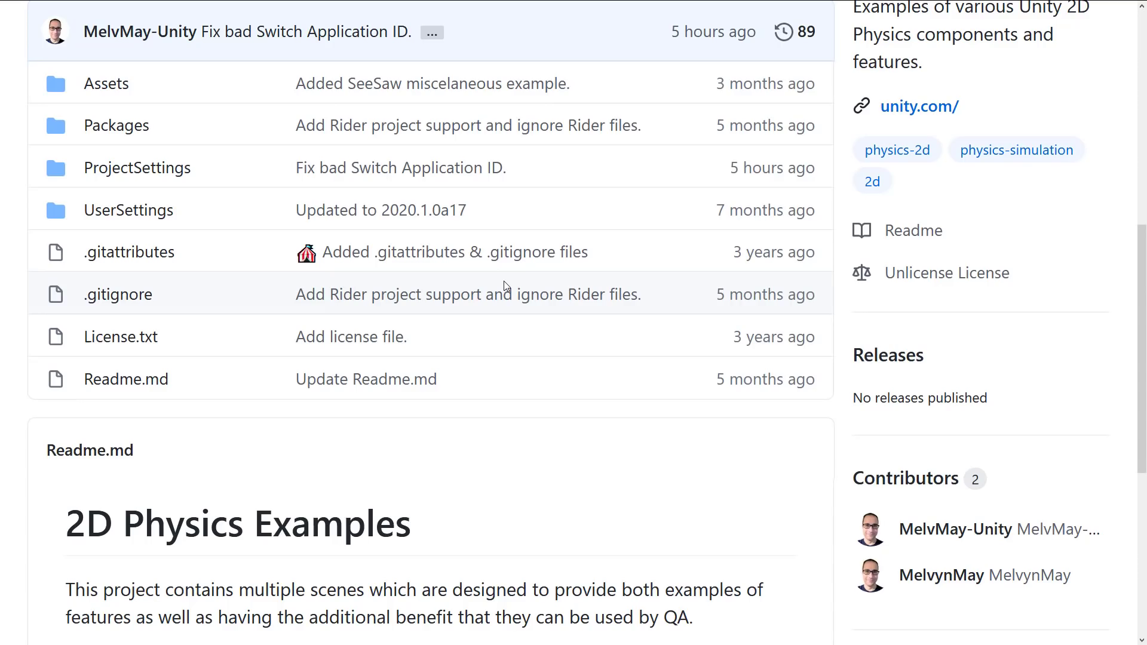
# Go back from GitHub to the 2020.1 blog post and scroll to its 'Programmer tools' section
pyautogui.hotkey('alt', 'Left')
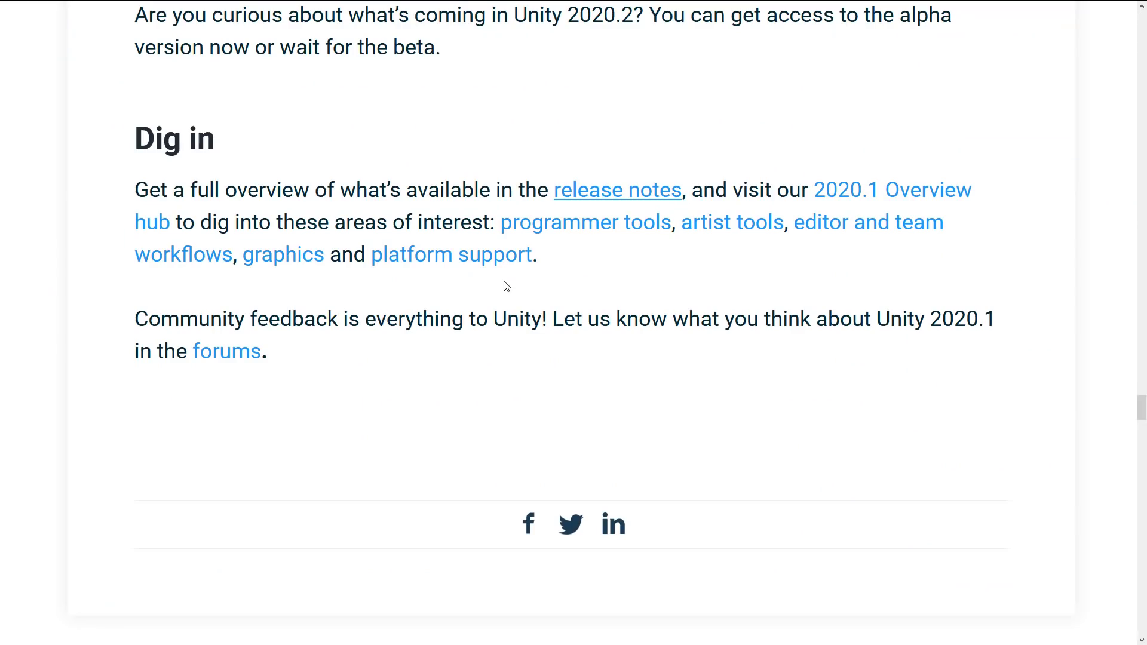
pyautogui.scroll(20, 507, 287)
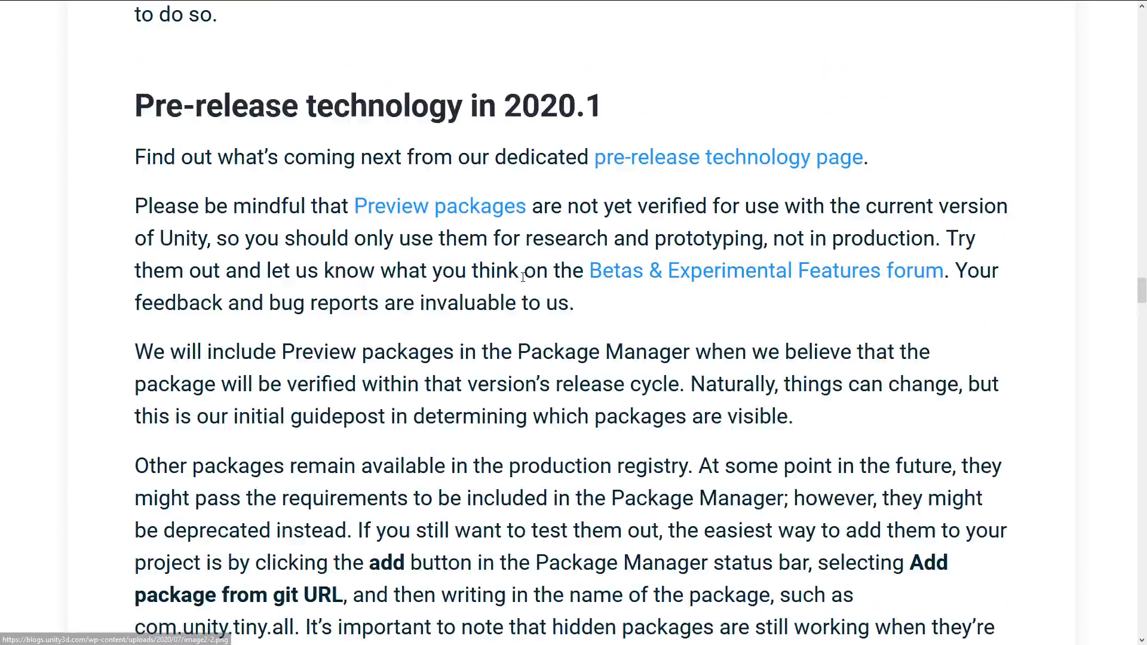
pyautogui.scroll(20, 524, 281)
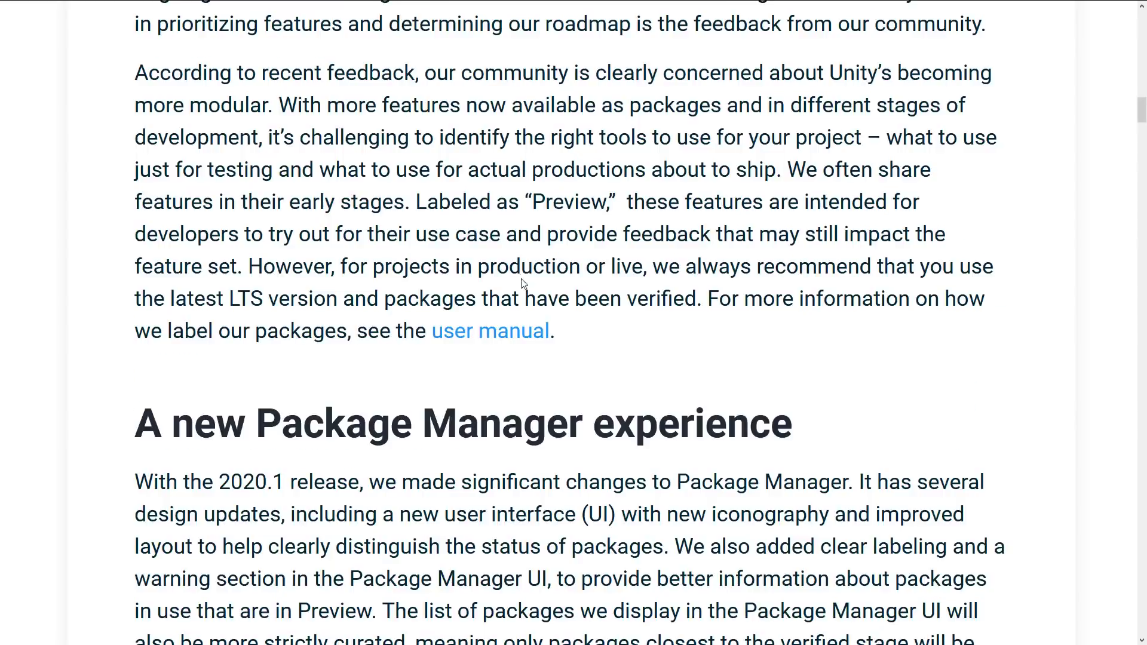
pyautogui.scroll(-8, 525, 286)
pyautogui.scroll(-6, 532, 279)
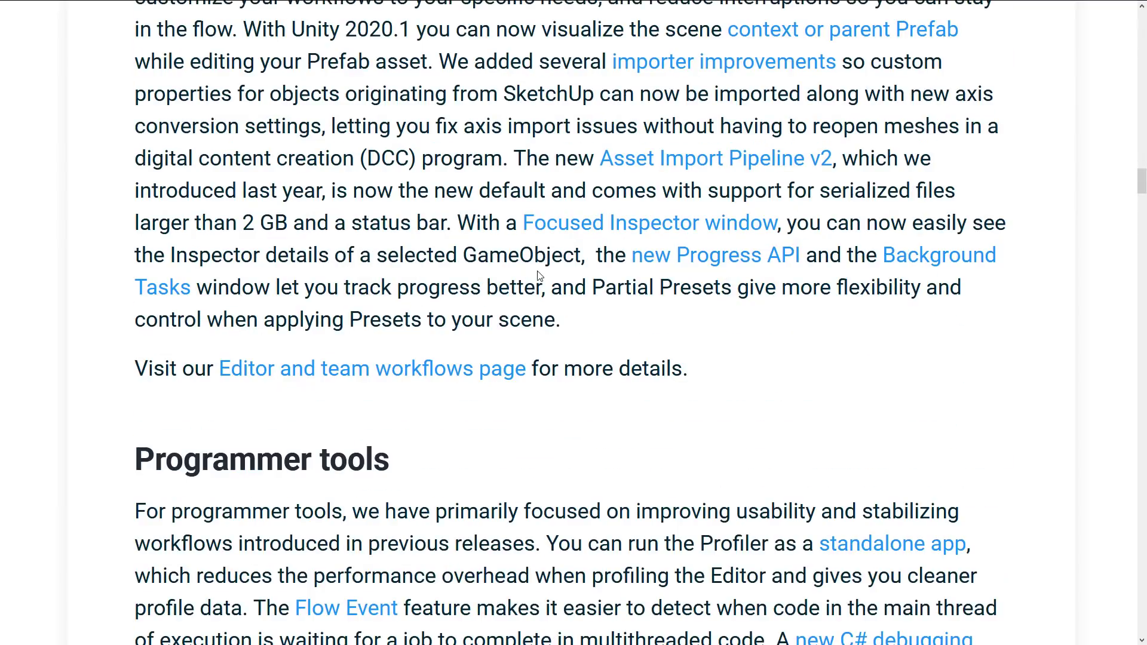